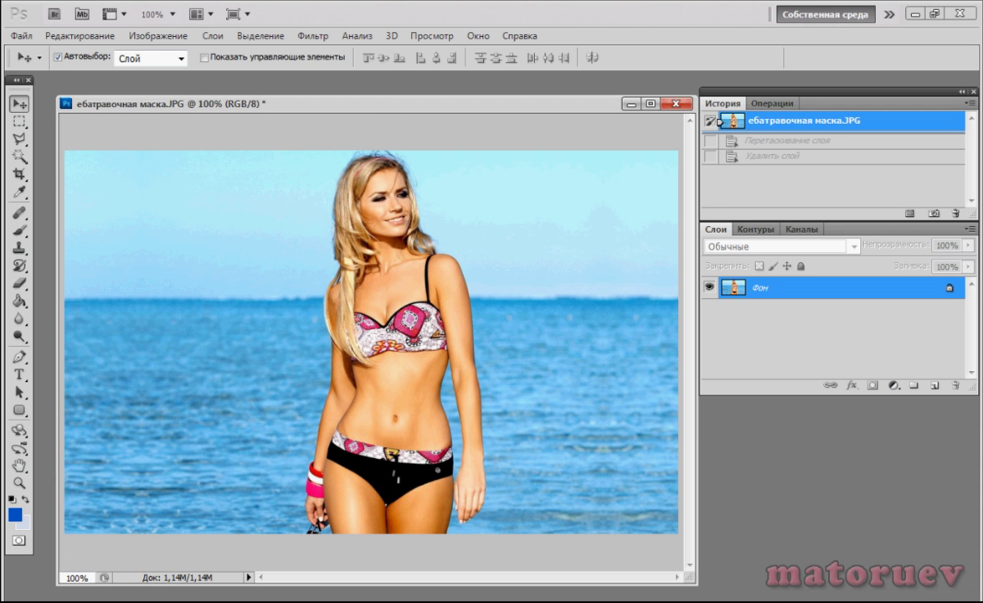
# Step: Move the beach photo window to the right and float the History/Layers panel group
pyautogui.moveTo(375, 106); pyautogui.dragTo(394, 124)
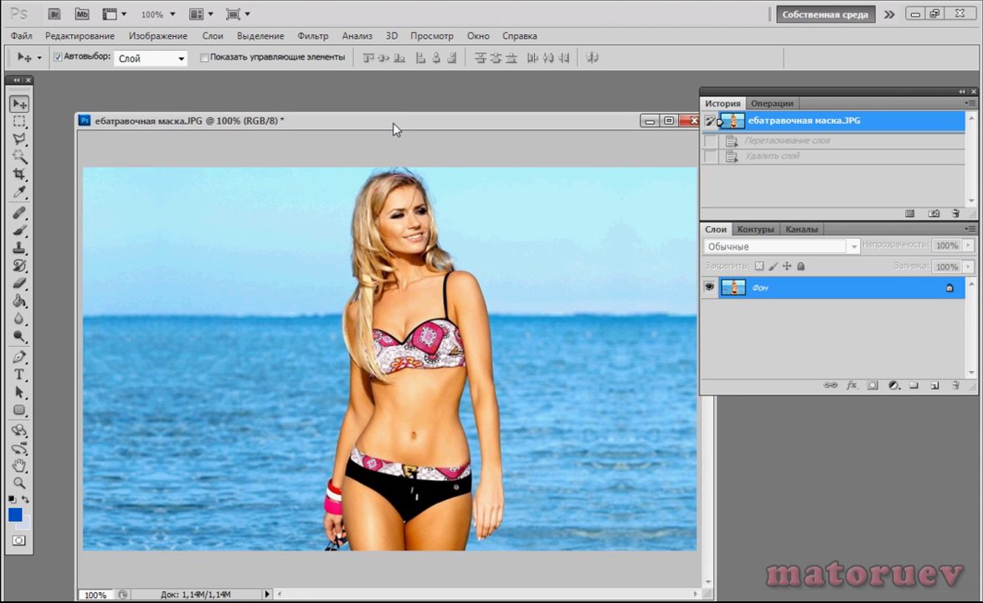
pyautogui.moveTo(726, 87); pyautogui.dragTo(783, 120)
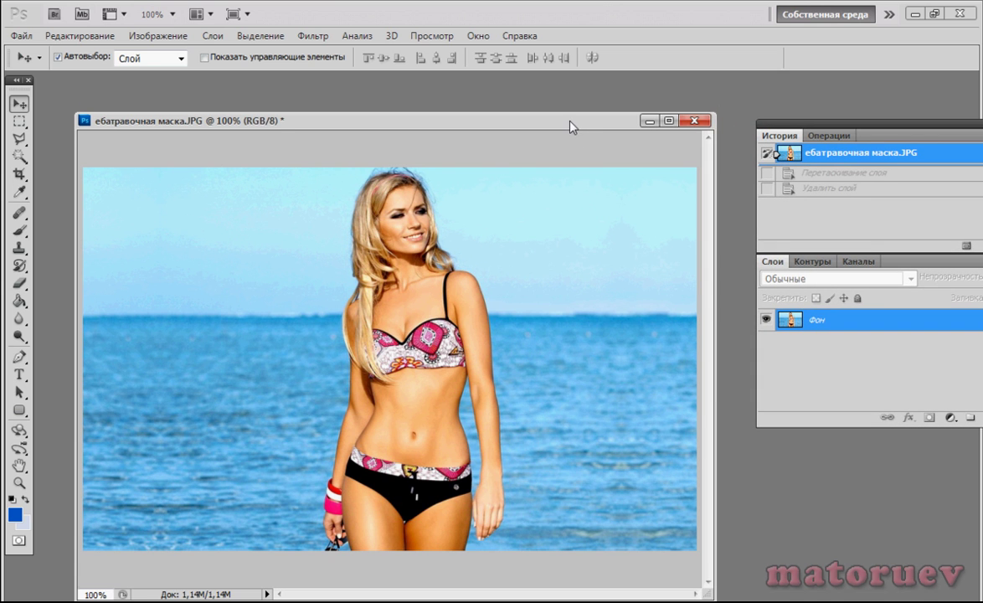
pyautogui.moveTo(570, 127); pyautogui.dragTo(596, 127)
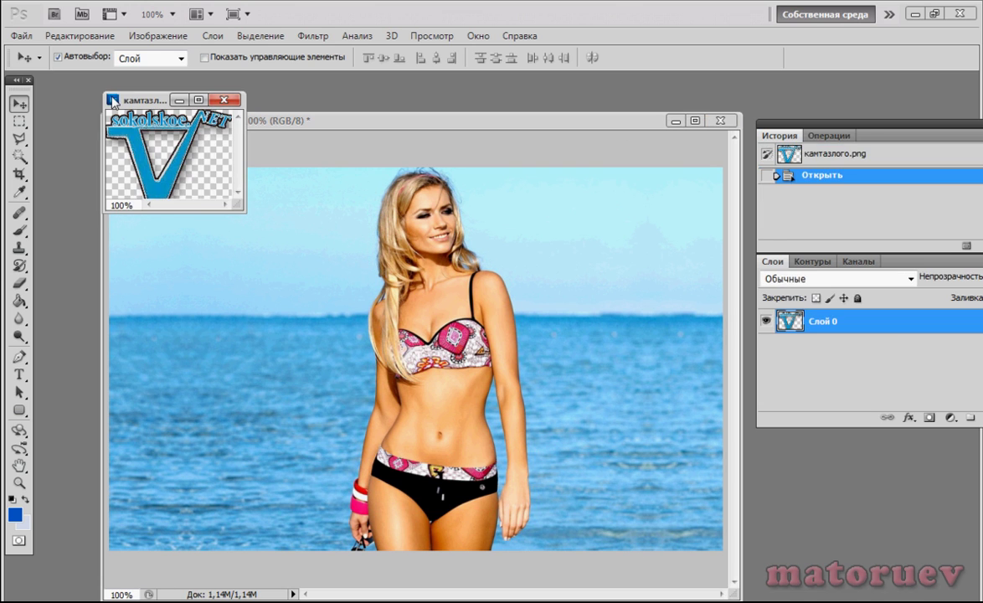
# Step: Copy the кантазлого.png logo into the beach photo as Слой 1, left of the woman
pyautogui.moveTo(140, 93)
pyautogui.mouseDown()
pyautogui.moveTo(537, 154)
pyautogui.moveTo(356, 340)
pyautogui.moveTo(410, 367)
pyautogui.mouseUp()
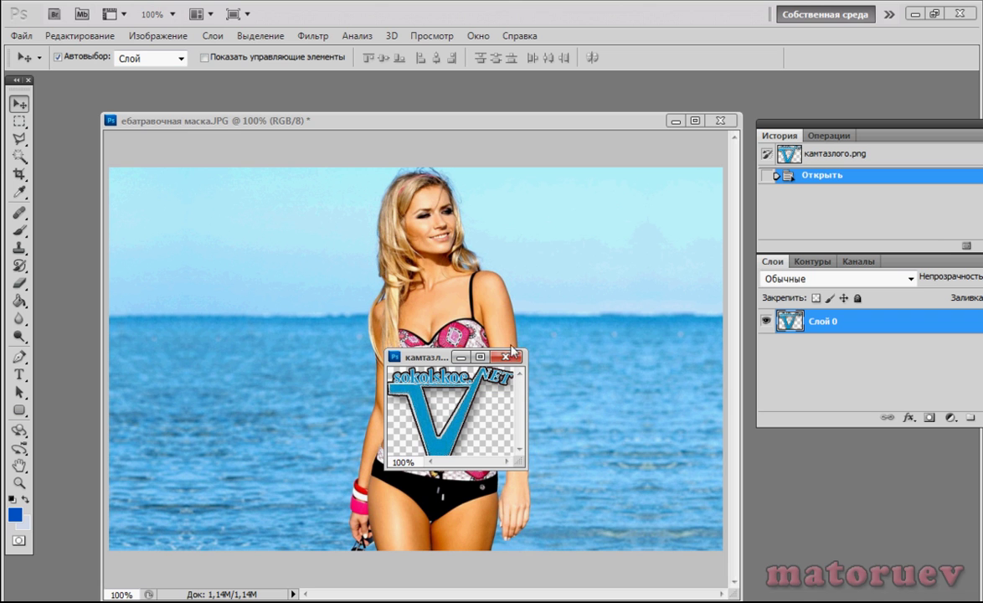
pyautogui.moveTo(425, 361)
pyautogui.mouseDown()
pyautogui.moveTo(443, 359)
pyautogui.moveTo(480, 257)
pyautogui.moveTo(268, 326)
pyautogui.mouseUp()
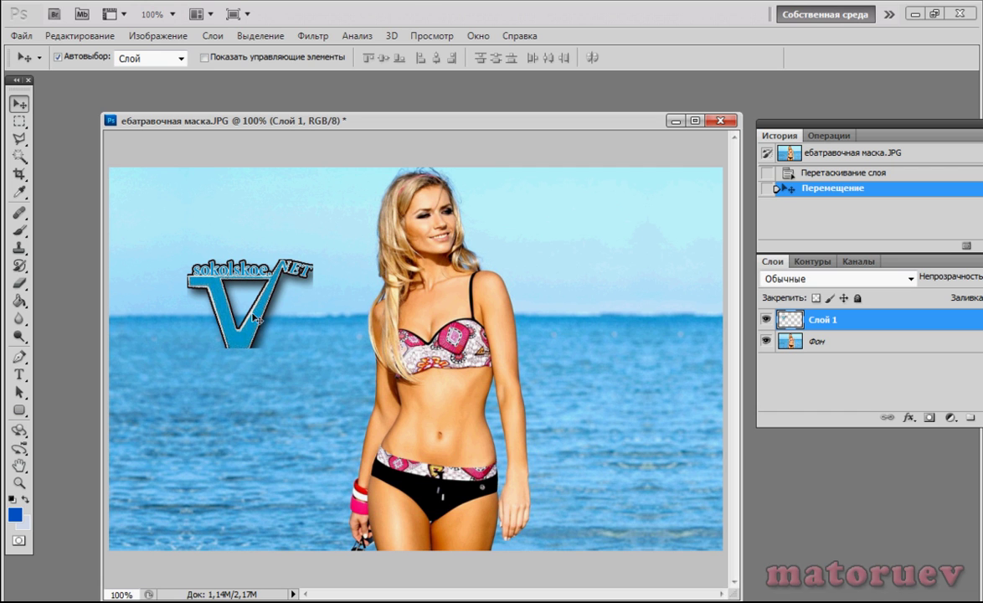
pyautogui.moveTo(253, 323); pyautogui.dragTo(246, 322)
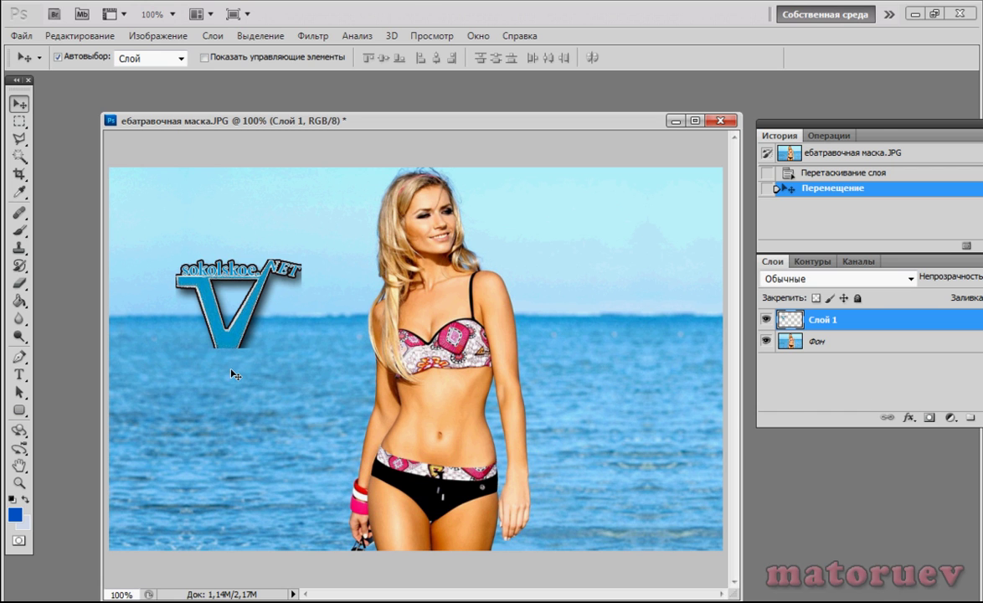
pyautogui.moveTo(883, 126)
pyautogui.mouseDown()
pyautogui.moveTo(779, 128)
pyautogui.moveTo(795, 136)
pyautogui.mouseUp()
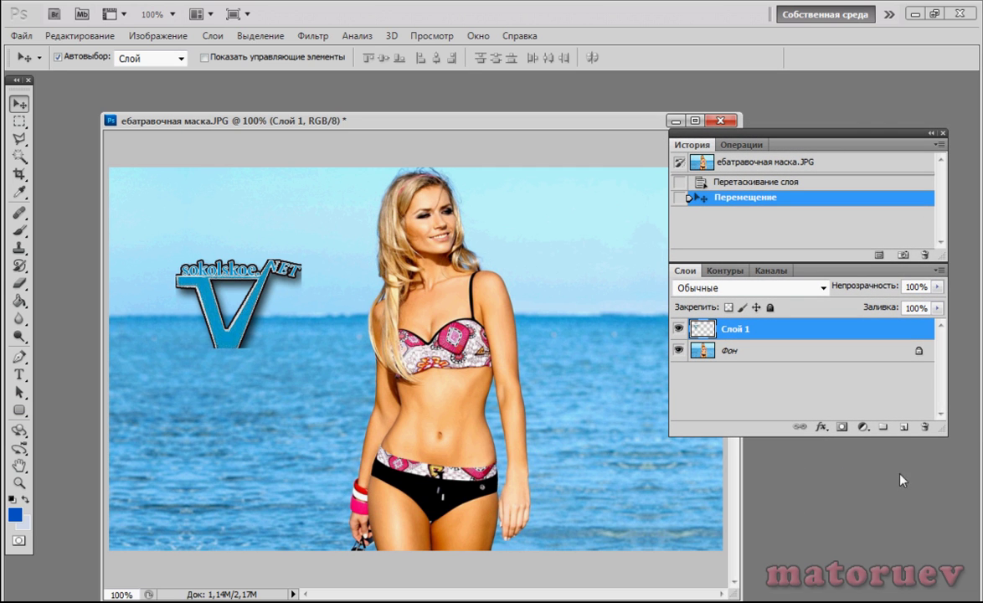
# Step: Add a Hue/Saturation adjustment layer above Слой 1, with its settings placed beside the photo
pyautogui.click(864, 427)
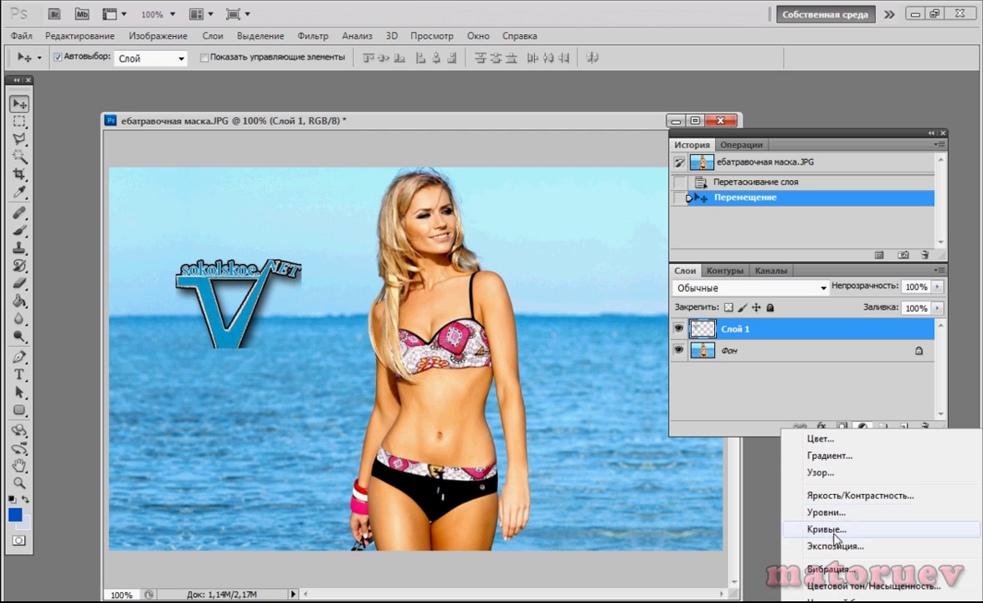
pyautogui.click(835, 586)
pyautogui.moveTo(783, 145)
pyautogui.mouseDown()
pyautogui.moveTo(858, 168)
pyautogui.moveTo(885, 196)
pyautogui.mouseUp()
pyautogui.moveTo(577, 129)
pyautogui.mouseDown()
pyautogui.moveTo(620, 123)
pyautogui.moveTo(642, 107)
pyautogui.mouseUp()
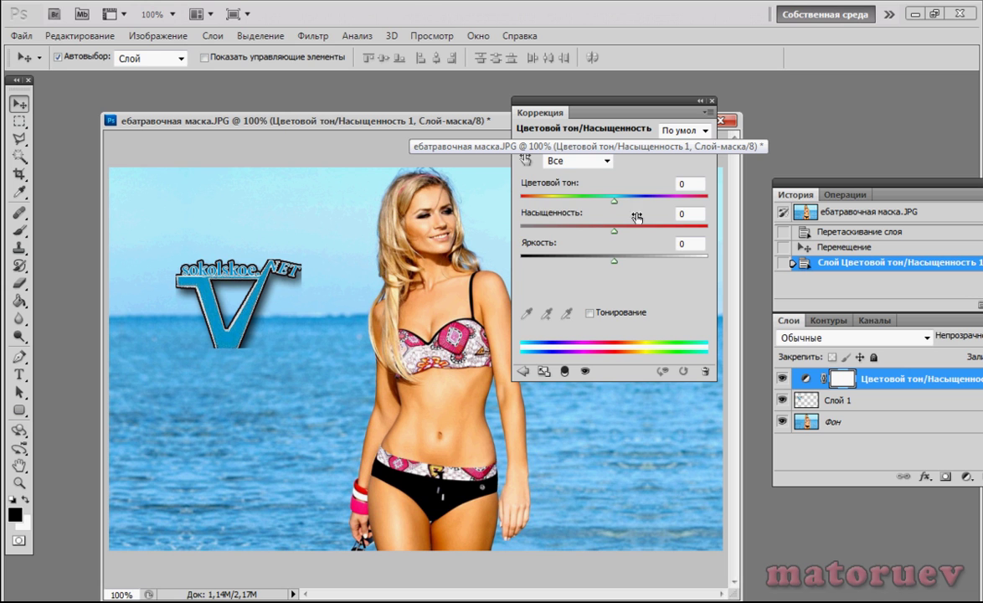
# Step: Limit Hue/Saturation to Blues, add the sampled sea colour, and set Hue to +55
pyautogui.click(569, 161)
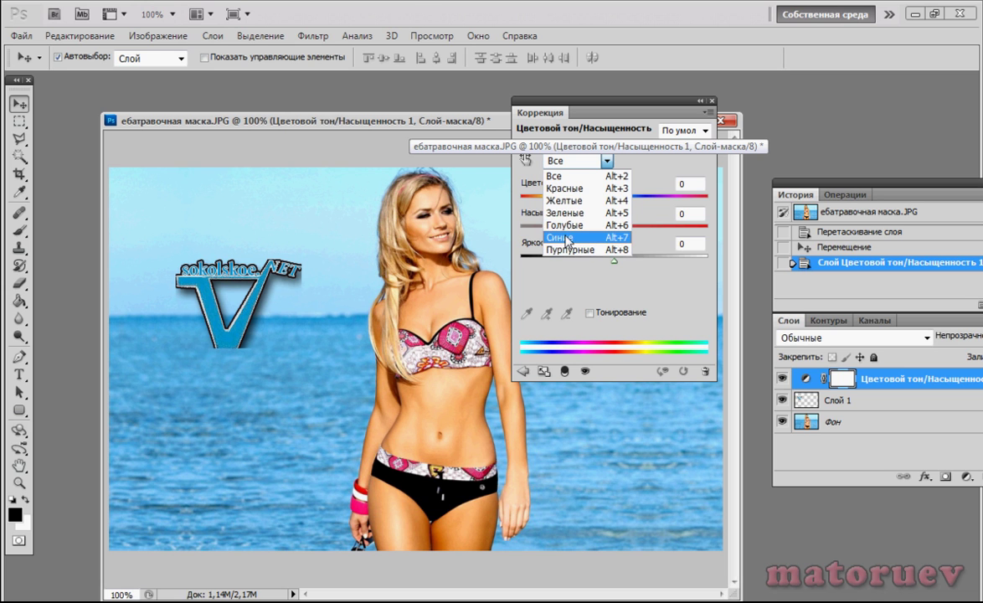
pyautogui.click(566, 238)
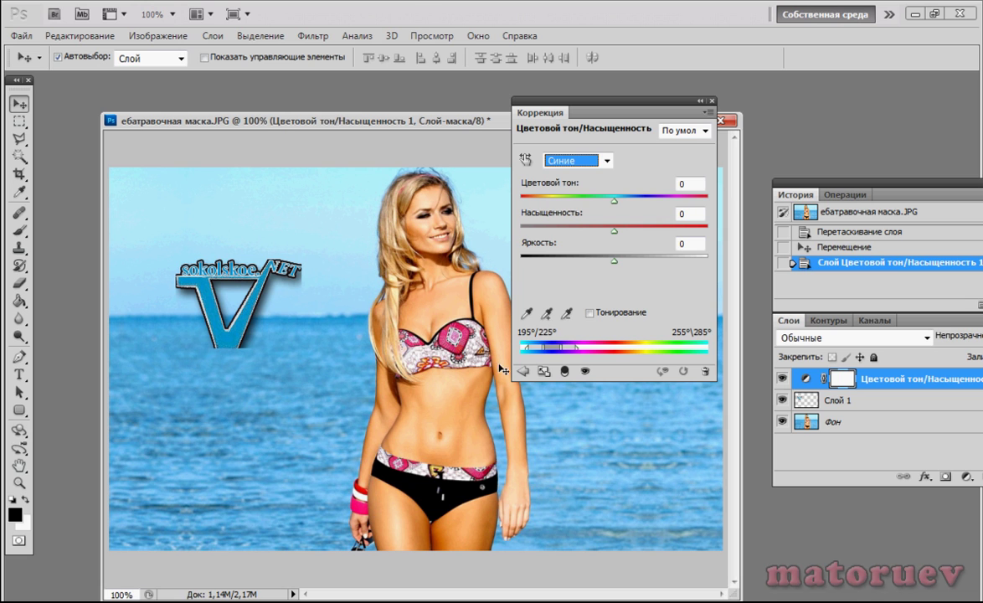
pyautogui.click(547, 313)
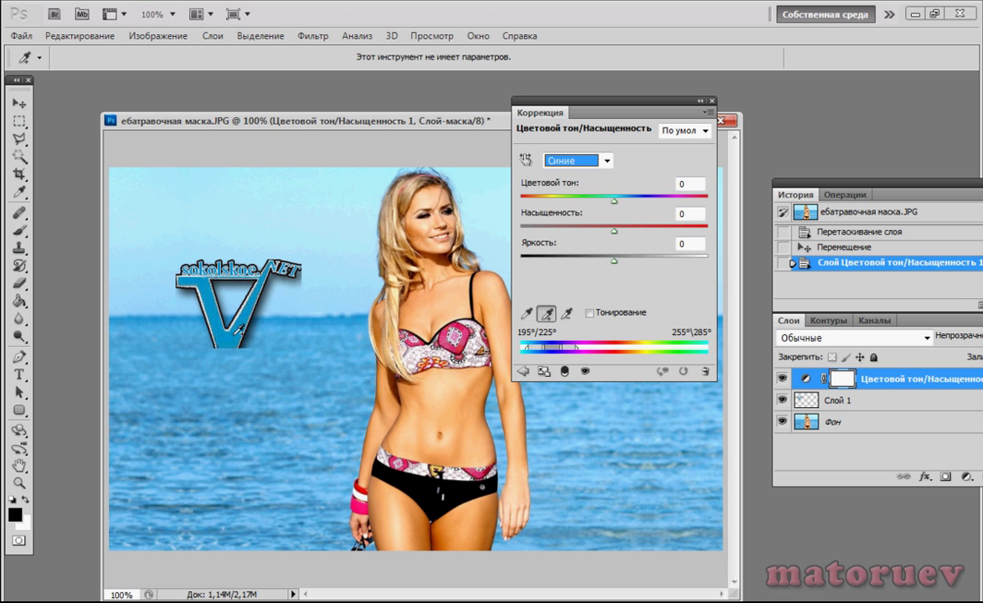
pyautogui.click(216, 306)
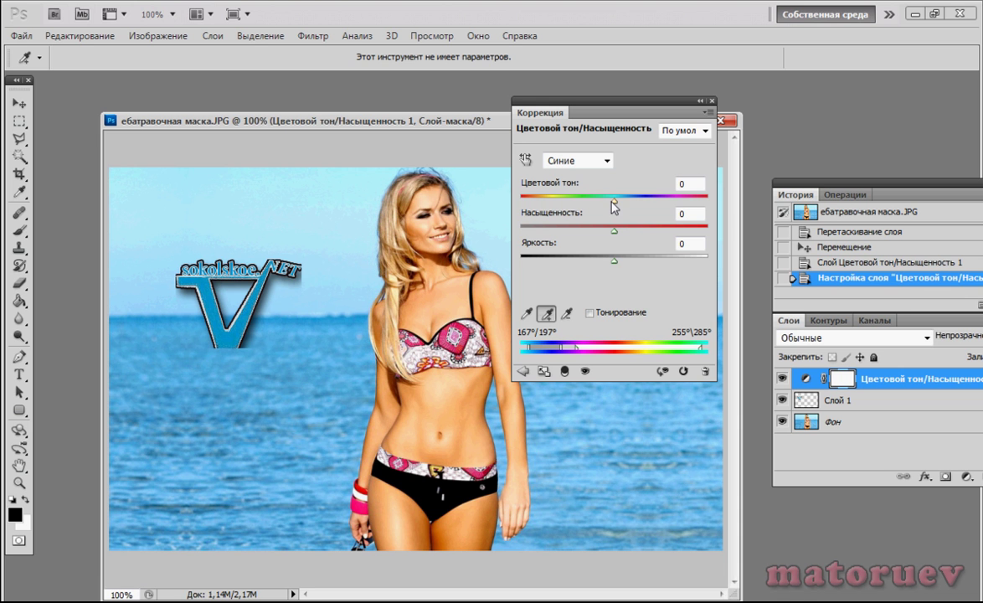
pyautogui.moveTo(615, 204)
pyautogui.mouseDown()
pyautogui.moveTo(578, 207)
pyautogui.moveTo(620, 204)
pyautogui.moveTo(661, 226)
pyautogui.mouseUp()
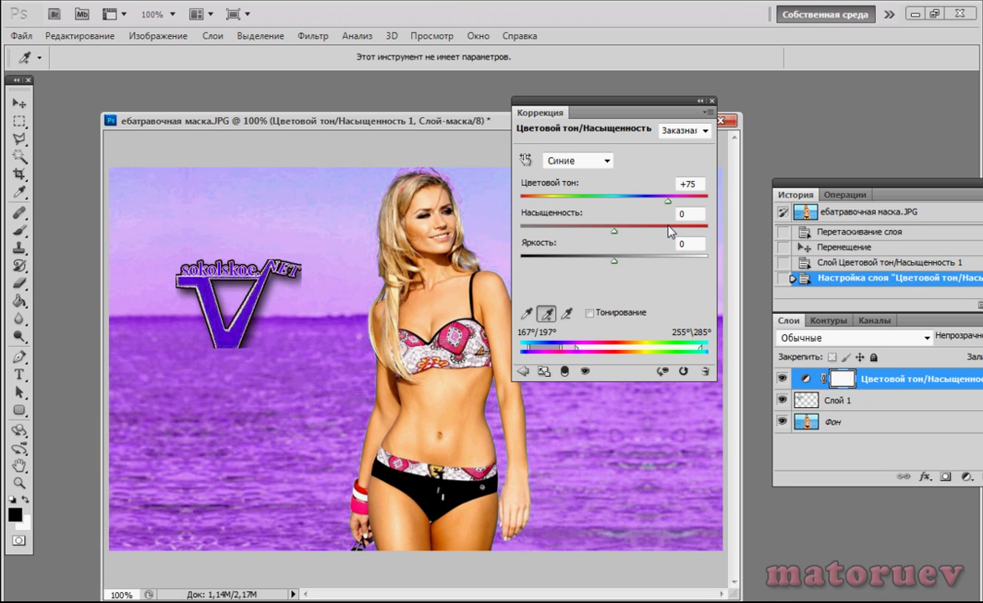
pyautogui.moveTo(662, 230); pyautogui.dragTo(661, 230)
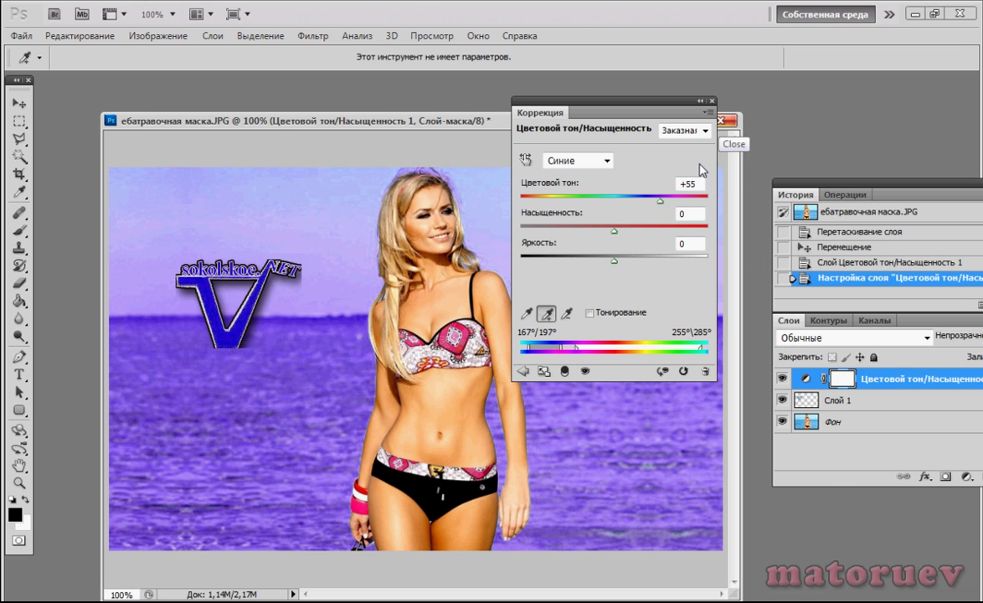
pyautogui.click(712, 101)
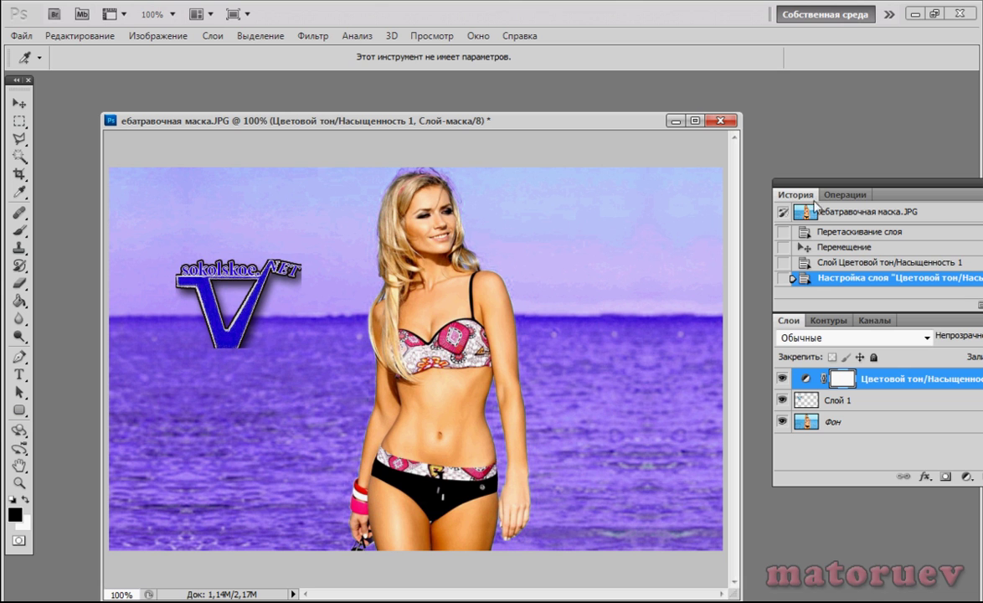
# Step: Brush black onto the Hue/Saturation mask beside the woman and around her hair
pyautogui.moveTo(824, 183); pyautogui.dragTo(694, 170)
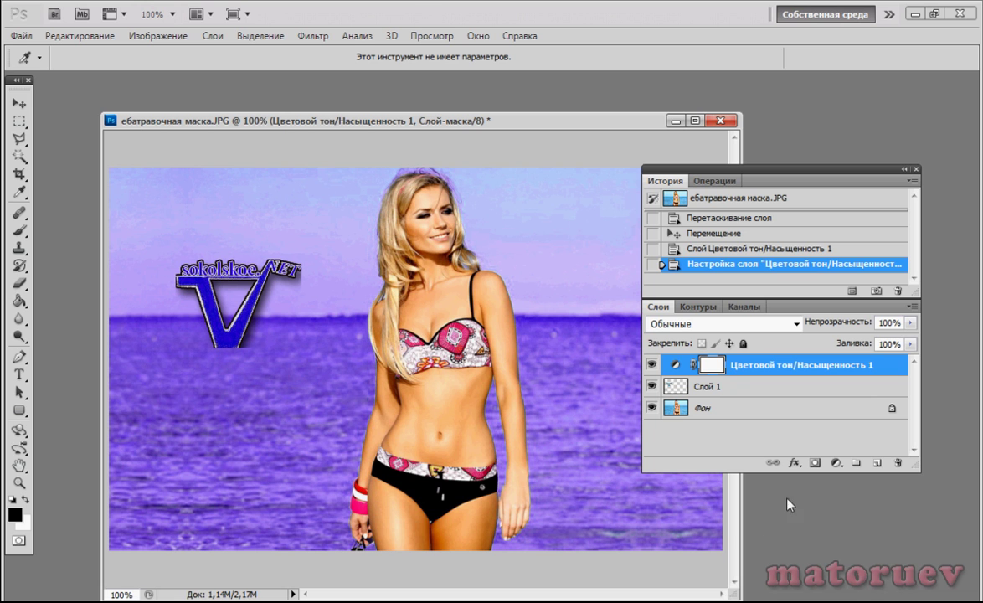
pyautogui.click(725, 373)
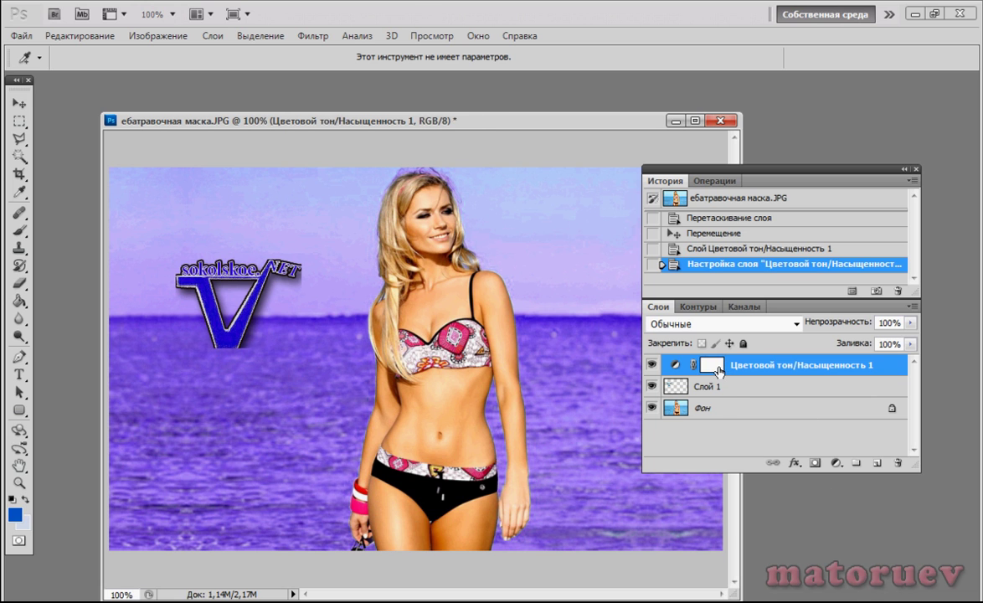
pyautogui.click(712, 369)
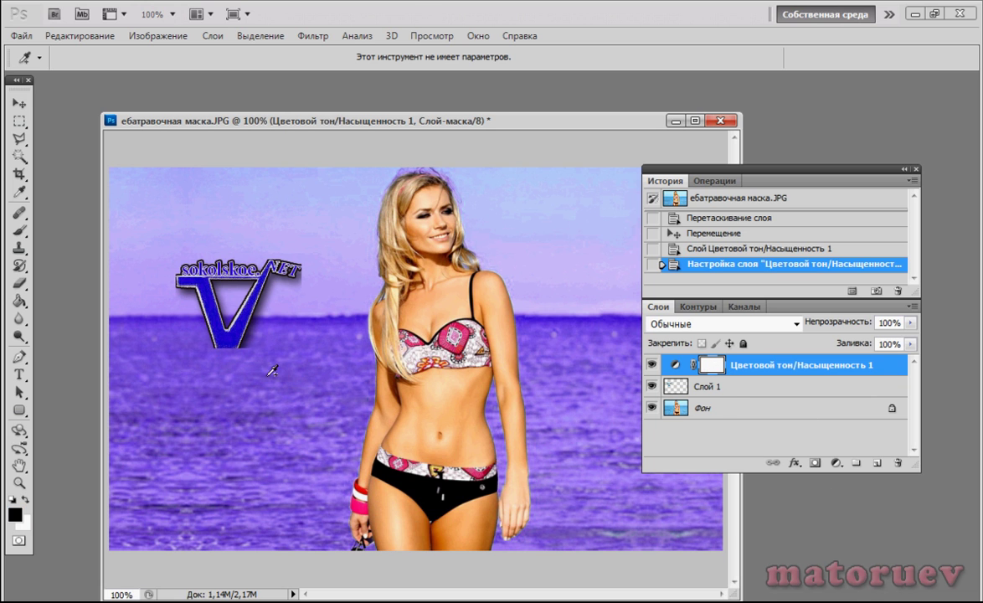
pyautogui.click(19, 230)
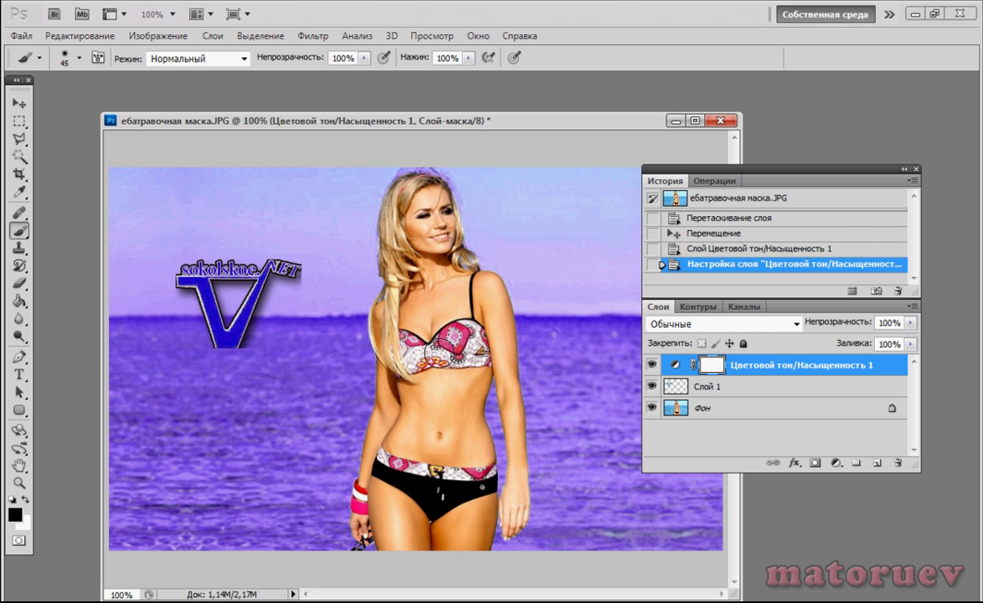
pyautogui.moveTo(357, 354)
pyautogui.mouseDown()
pyautogui.moveTo(353, 390)
pyautogui.moveTo(310, 326)
pyautogui.mouseUp()
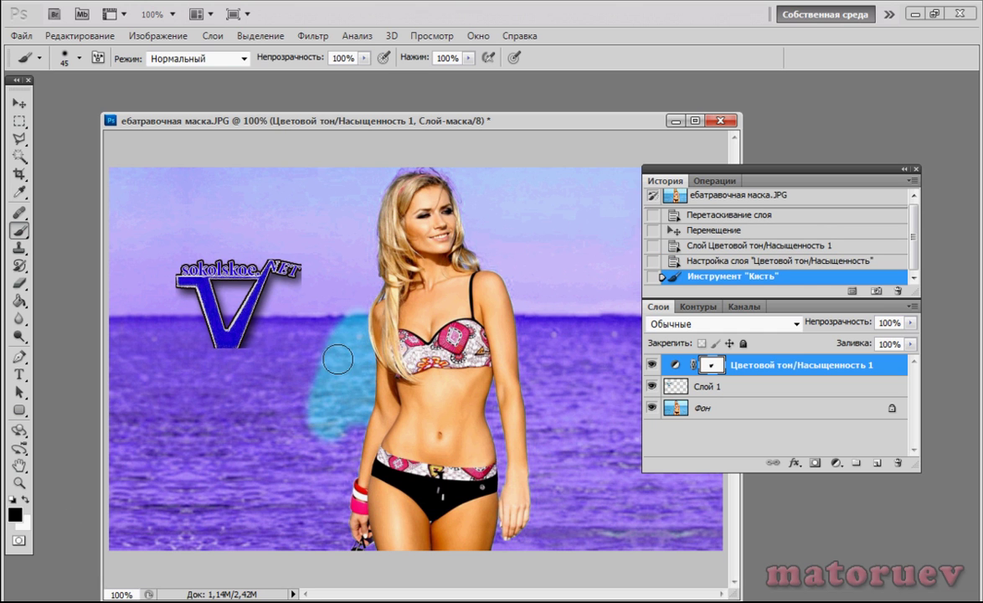
pyautogui.moveTo(764, 187); pyautogui.dragTo(874, 188)
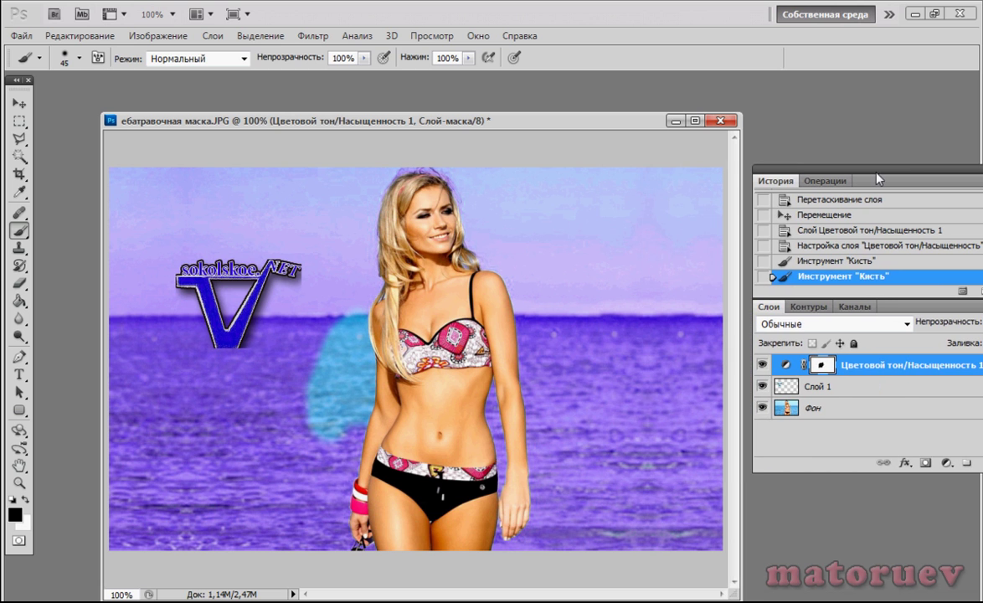
pyautogui.moveTo(364, 273)
pyautogui.mouseDown()
pyautogui.moveTo(536, 272)
pyautogui.moveTo(657, 202)
pyautogui.moveTo(548, 358)
pyautogui.moveTo(516, 368)
pyautogui.moveTo(592, 265)
pyautogui.moveTo(527, 273)
pyautogui.moveTo(553, 200)
pyautogui.moveTo(487, 226)
pyautogui.moveTo(366, 194)
pyautogui.moveTo(348, 334)
pyautogui.moveTo(272, 310)
pyautogui.moveTo(268, 277)
pyautogui.moveTo(287, 295)
pyautogui.moveTo(261, 270)
pyautogui.moveTo(255, 302)
pyautogui.moveTo(268, 340)
pyautogui.moveTo(236, 330)
pyautogui.moveTo(197, 336)
pyautogui.moveTo(213, 358)
pyautogui.moveTo(195, 284)
pyautogui.moveTo(172, 251)
pyautogui.moveTo(194, 293)
pyautogui.moveTo(243, 243)
pyautogui.moveTo(167, 309)
pyautogui.moveTo(201, 351)
pyautogui.moveTo(219, 308)
pyautogui.mouseUp()
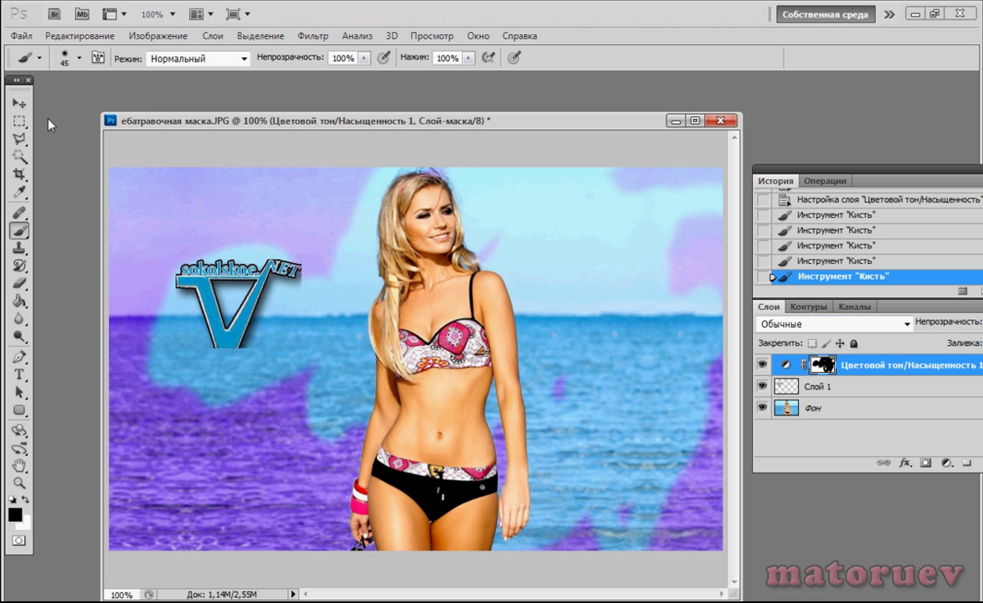
# Step: Revert via History to the Hue/Saturation state before any mask painting, keeping the purple tint
pyautogui.click(841, 214)
pyautogui.scroll(2, 850, 199)
pyautogui.click(854, 264)
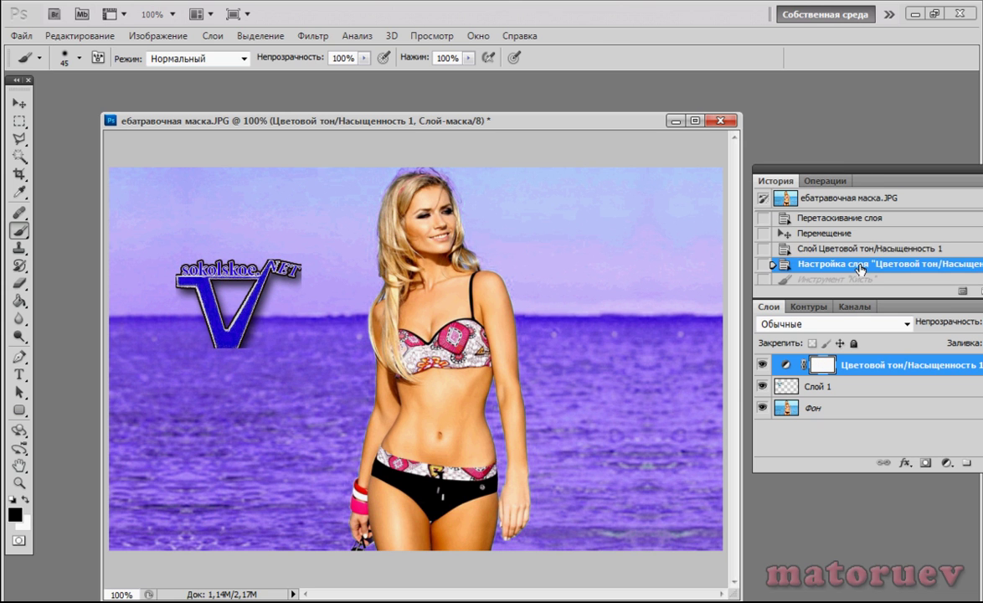
pyautogui.click(829, 250)
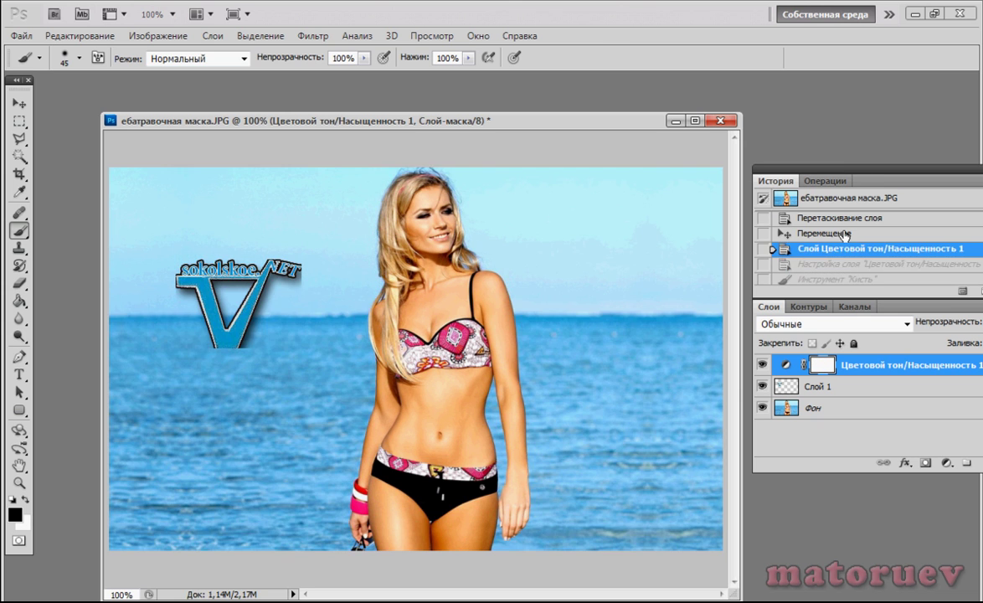
pyautogui.hotkey('ctrl', 'z')
pyautogui.moveTo(829, 172); pyautogui.dragTo(821, 150)
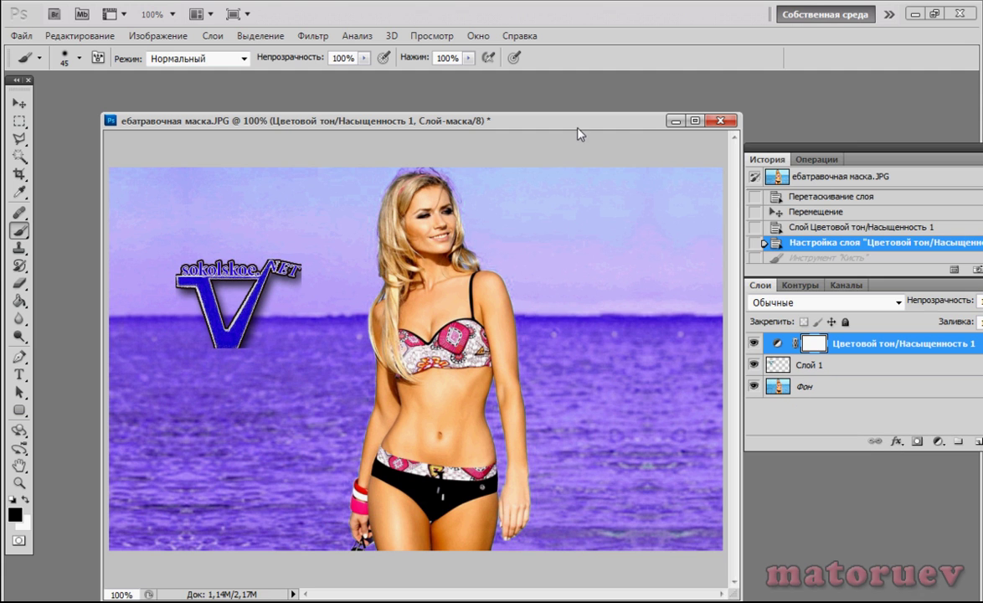
pyautogui.moveTo(579, 128); pyautogui.dragTo(553, 132)
pyautogui.moveTo(823, 150)
pyautogui.mouseDown()
pyautogui.moveTo(673, 112)
pyautogui.moveTo(685, 114)
pyautogui.mouseUp()
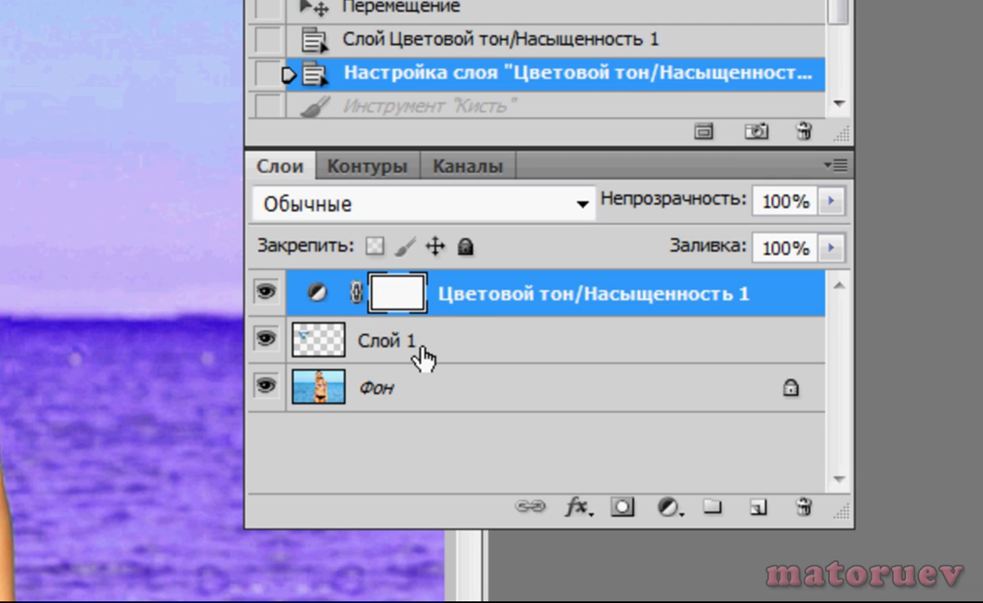
# Step: Clip the Hue/Saturation layer to the logo layer Слой 1 with Создать обтравочную маску
pyautogui.keyDown('alt'); pyautogui.click(345, 313); pyautogui.keyUp('alt')
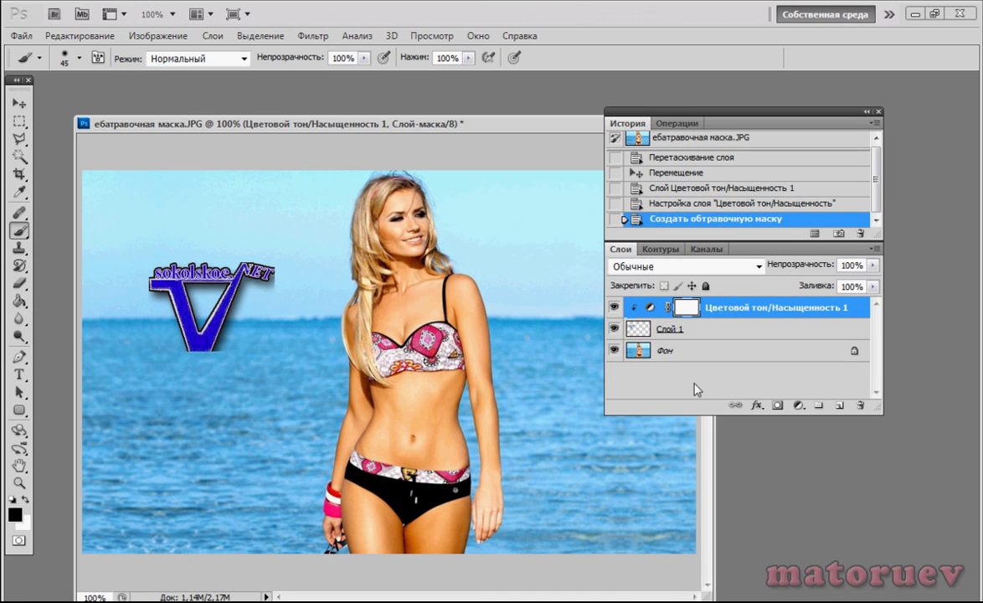
pyautogui.click(623, 201)
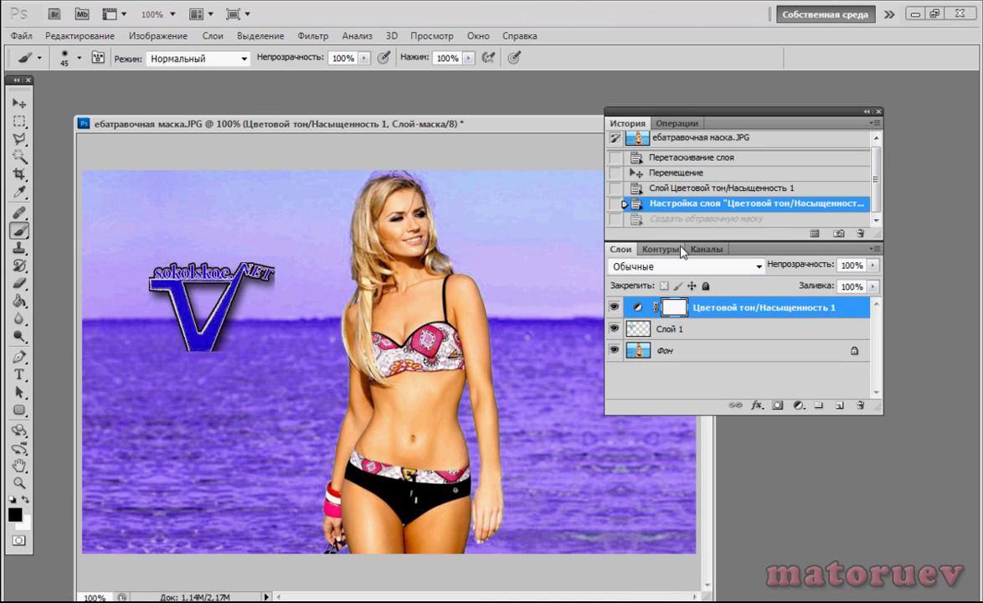
pyautogui.rightClick(707, 313)
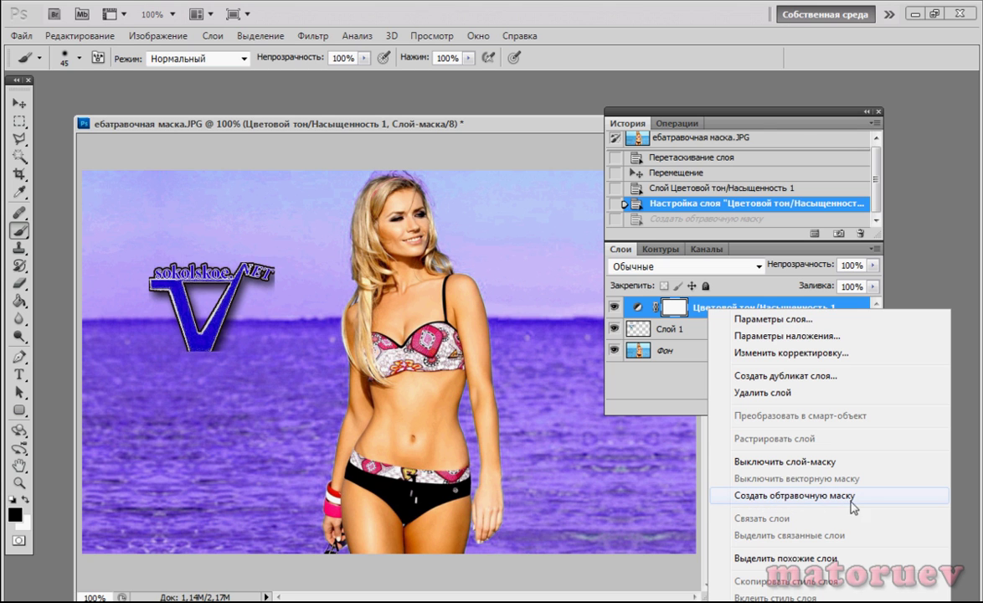
pyautogui.click(804, 496)
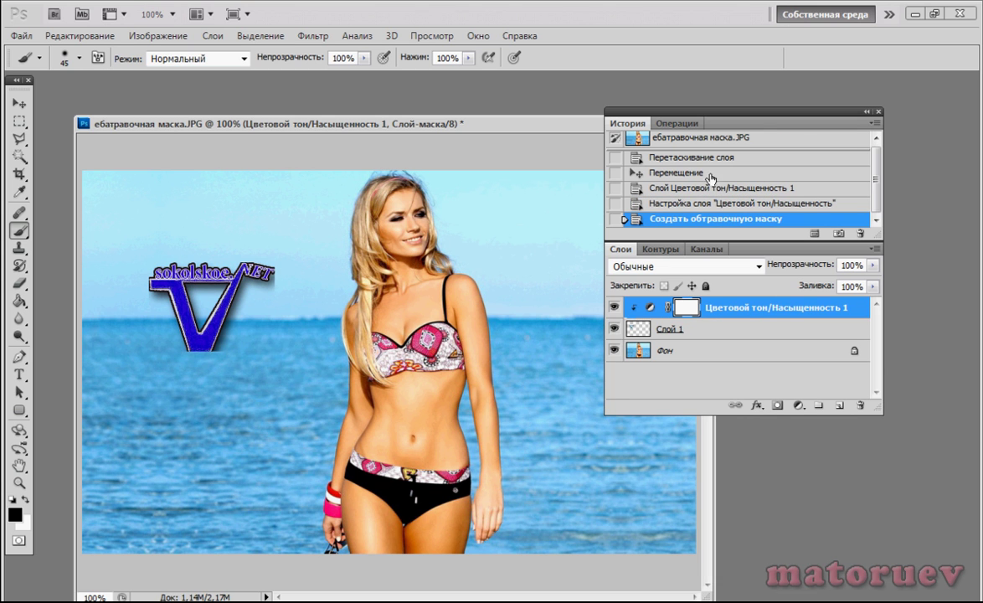
pyautogui.moveTo(714, 114); pyautogui.dragTo(687, 100)
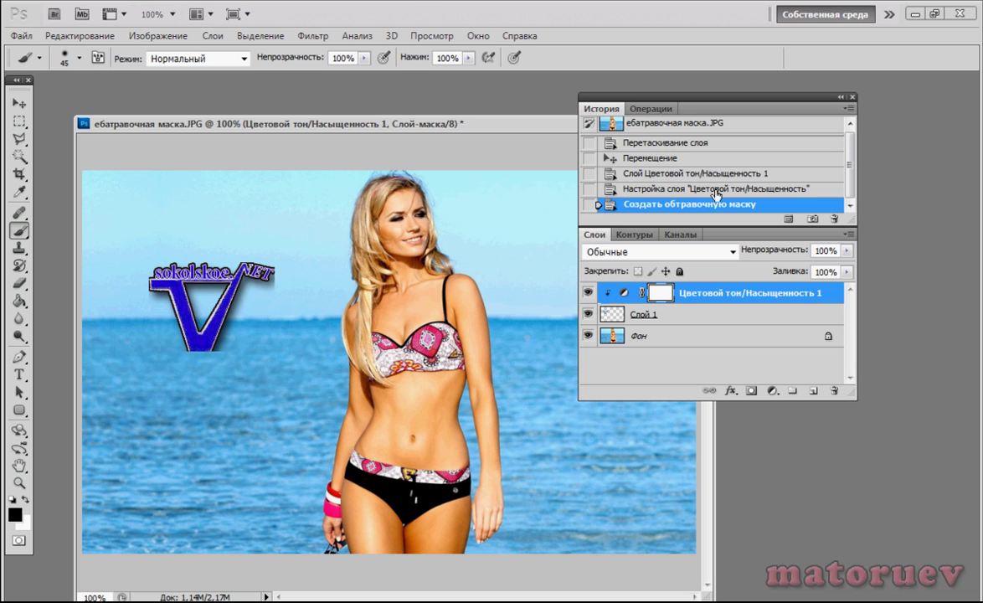
# Step: Set the clipped adjustment's Hue to +154 so only the logo changes colour
pyautogui.doubleClick(622, 298)
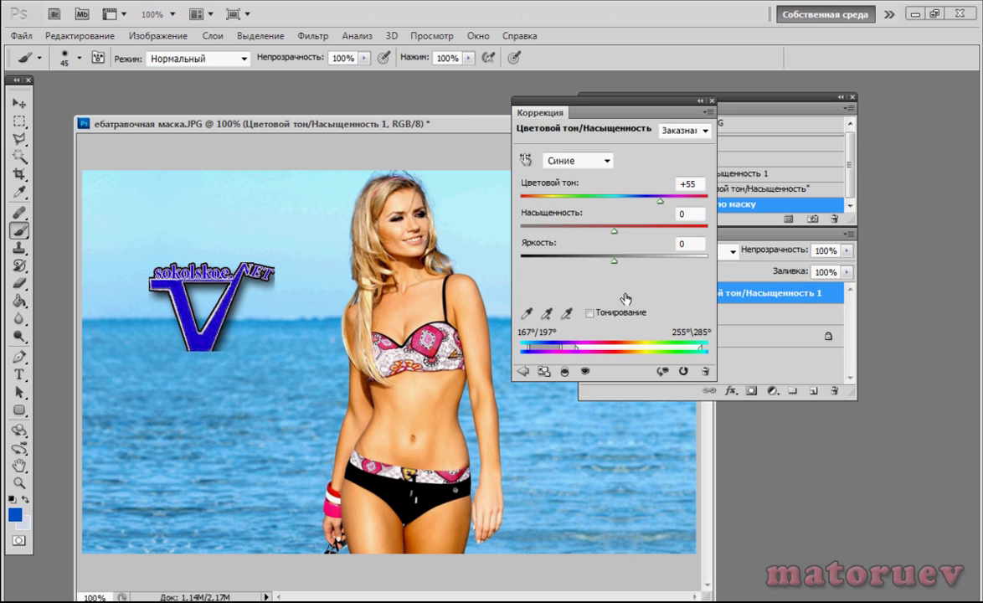
pyautogui.moveTo(667, 208)
pyautogui.mouseDown()
pyautogui.moveTo(682, 221)
pyautogui.moveTo(659, 228)
pyautogui.mouseUp()
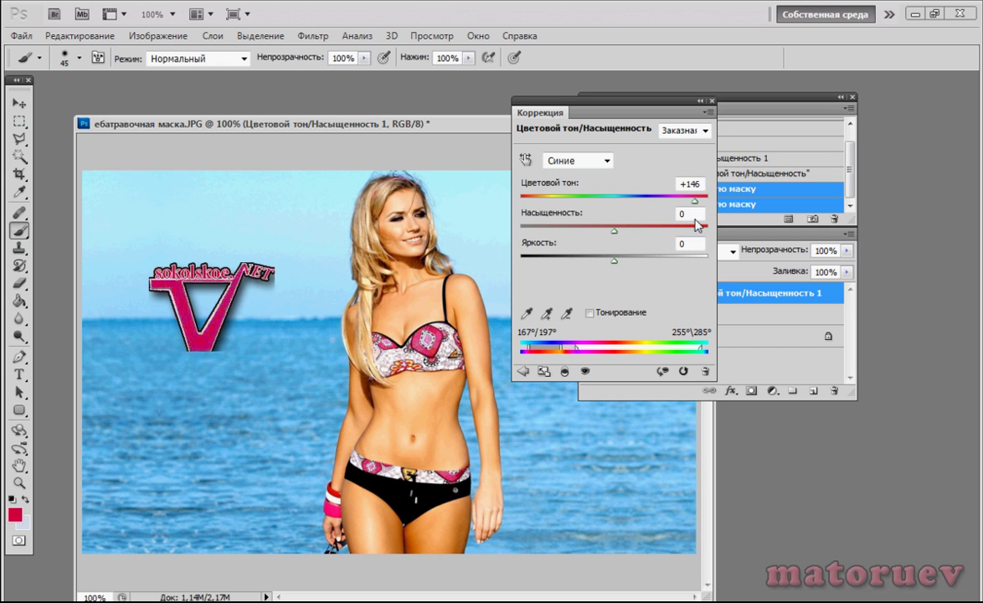
pyautogui.moveTo(659, 228); pyautogui.dragTo(609, 283)
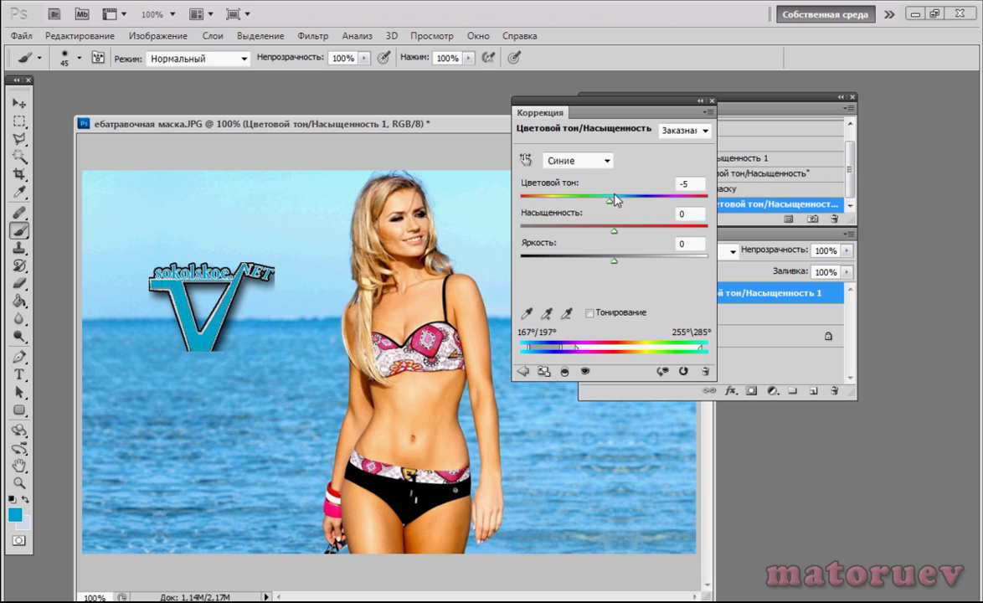
pyautogui.moveTo(612, 205)
pyautogui.mouseDown()
pyautogui.moveTo(666, 210)
pyautogui.moveTo(521, 213)
pyautogui.moveTo(622, 218)
pyautogui.moveTo(698, 205)
pyautogui.mouseUp()
pyautogui.moveTo(628, 102); pyautogui.dragTo(678, 162)
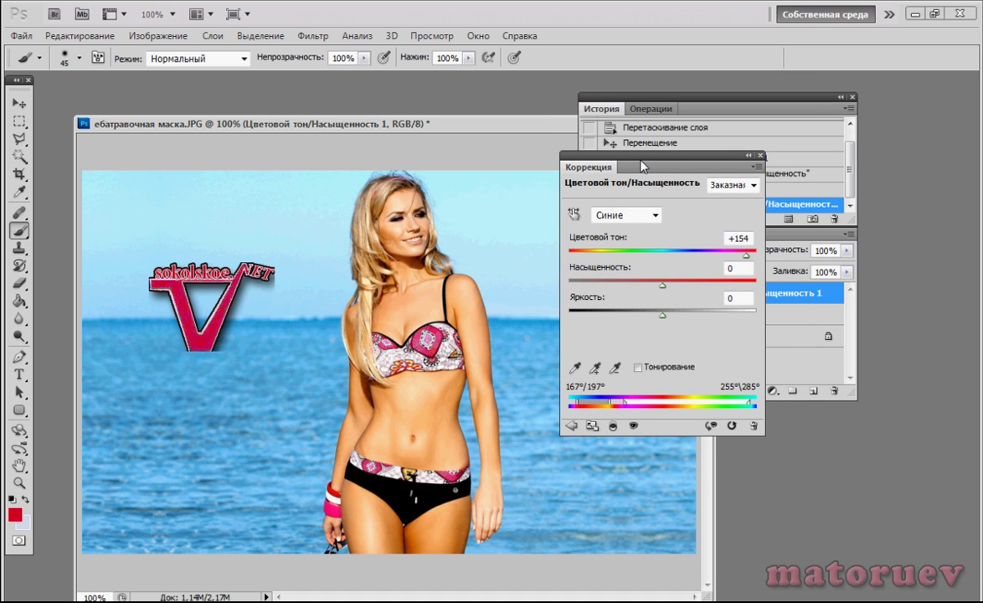
pyautogui.click(760, 156)
pyautogui.moveTo(738, 103); pyautogui.dragTo(874, 101)
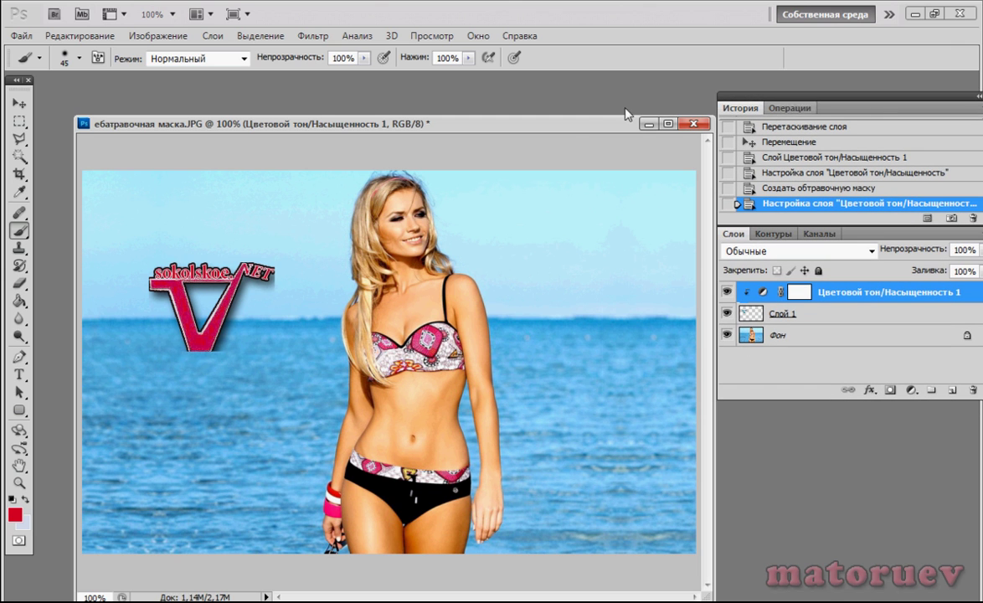
pyautogui.moveTo(575, 126); pyautogui.dragTo(569, 105)
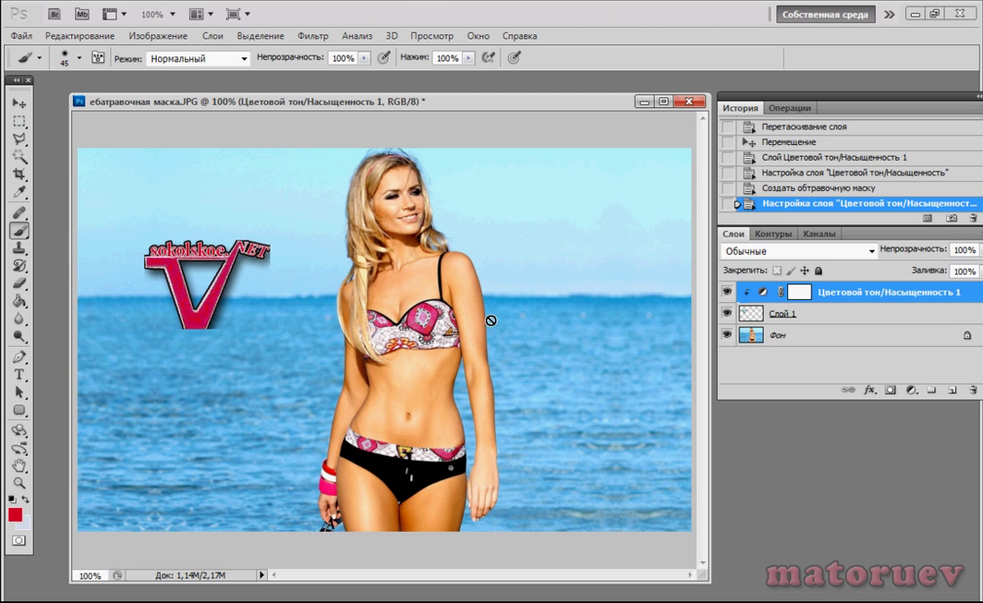
# Step: Create a blank 800 × 625 px, 72 ppi RGB document, Без имени-1
pyautogui.click(17, 103)
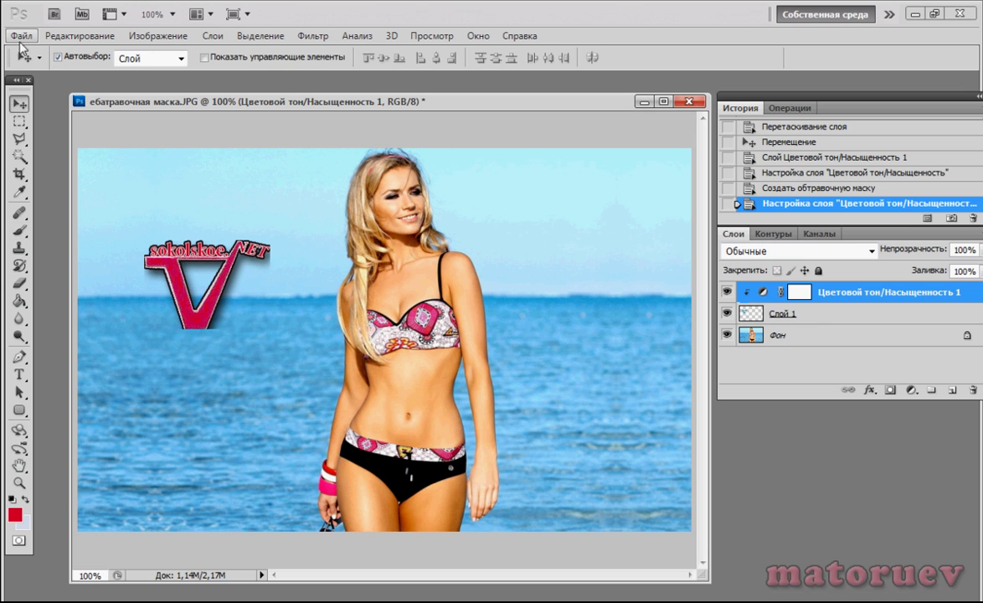
pyautogui.click(21, 36)
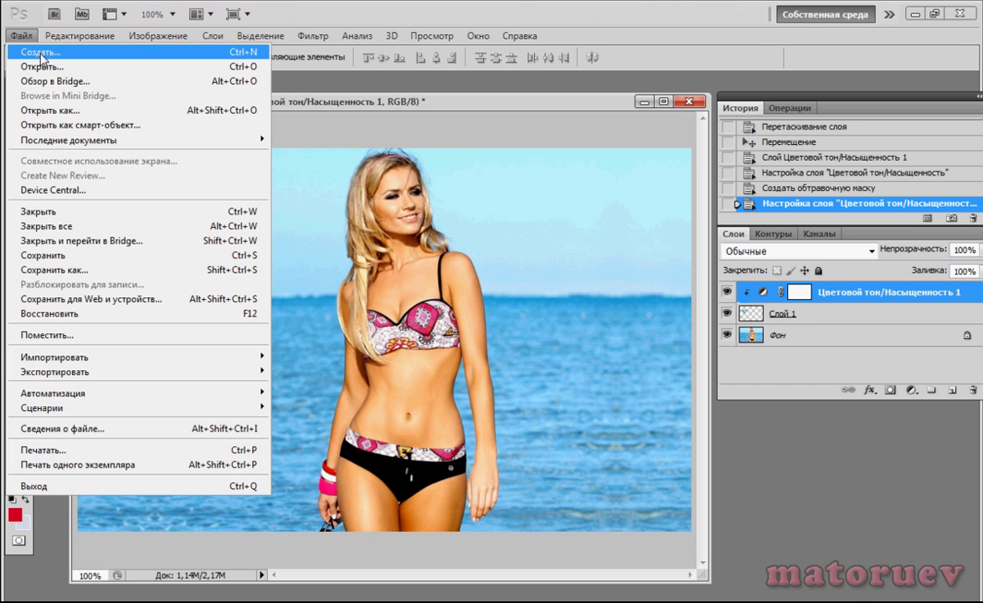
pyautogui.click(41, 54)
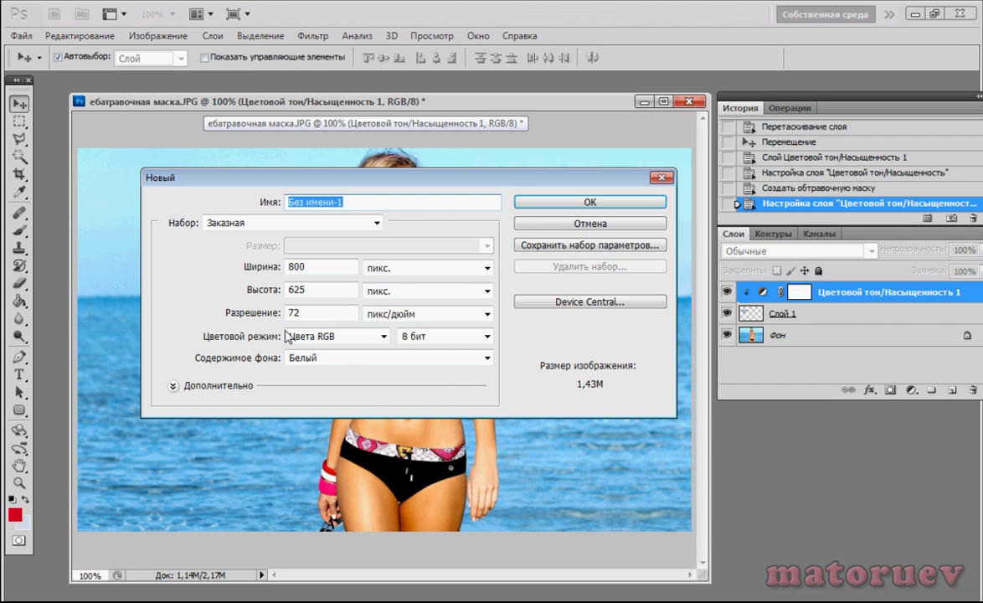
pyautogui.click(557, 201)
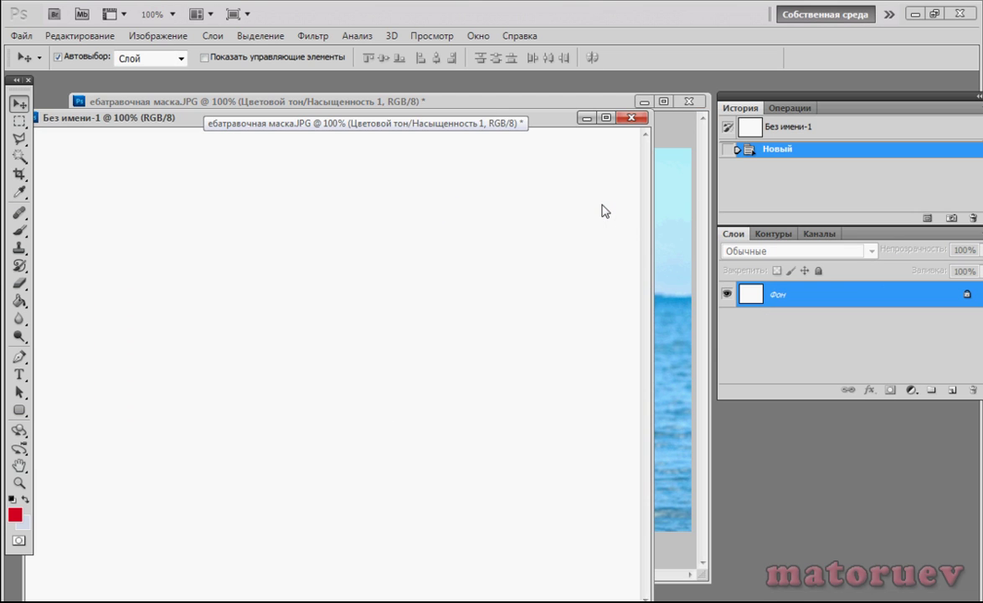
pyautogui.moveTo(435, 117); pyautogui.dragTo(538, 109)
pyautogui.moveTo(721, 98); pyautogui.dragTo(772, 126)
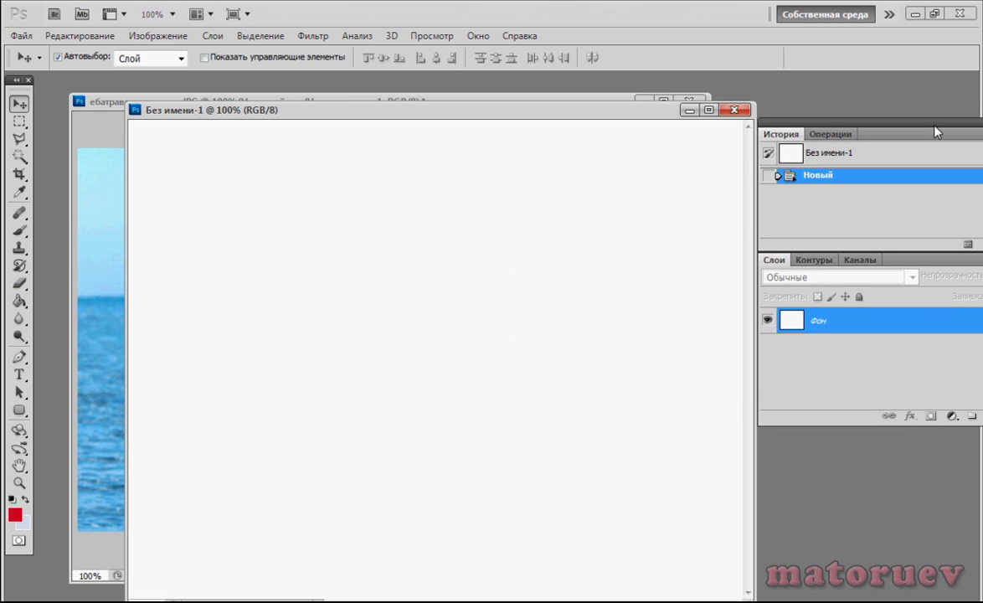
pyautogui.moveTo(638, 117); pyautogui.dragTo(585, 97)
# Step: Add 60 pt text 'ОХУЕННЫЙ ЭФФЕКТ' across the canvas, commit it, and nudge it right
pyautogui.press('t')
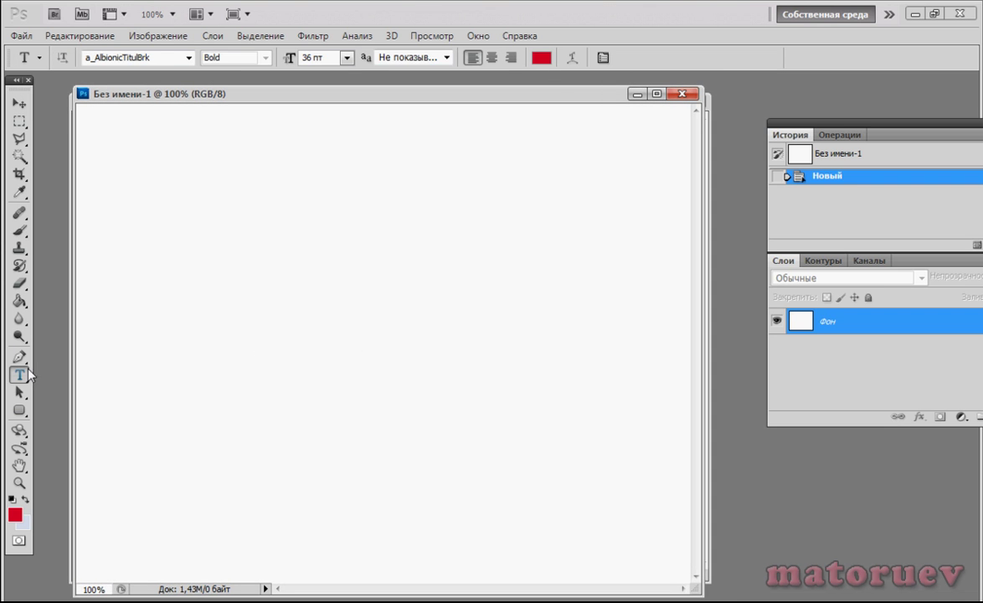
pyautogui.click(118, 283)
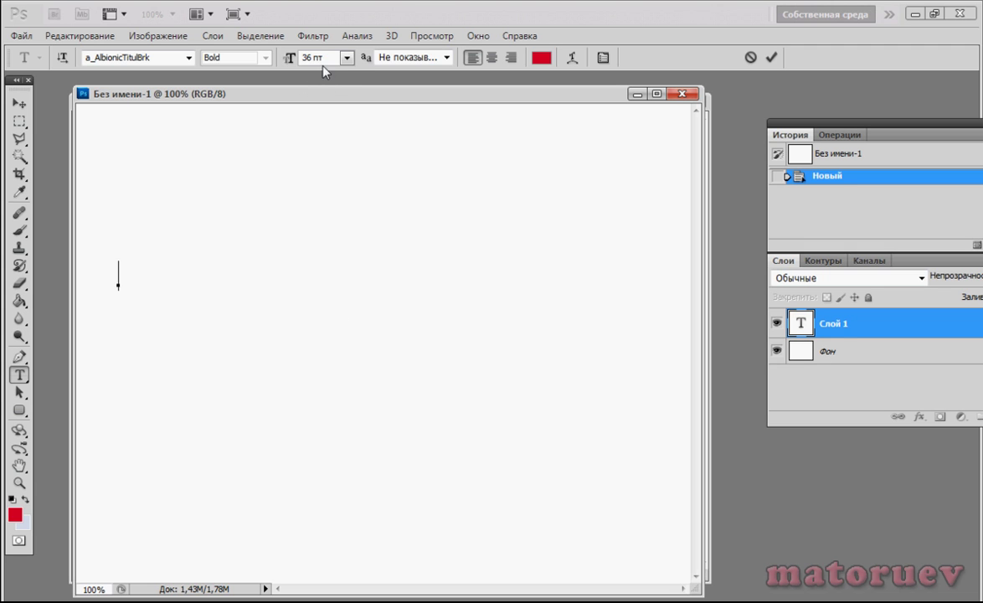
pyautogui.click(346, 58)
pyautogui.click(350, 277)
pyautogui.write('ОХУЕННЫЙ ЭФФЕК')
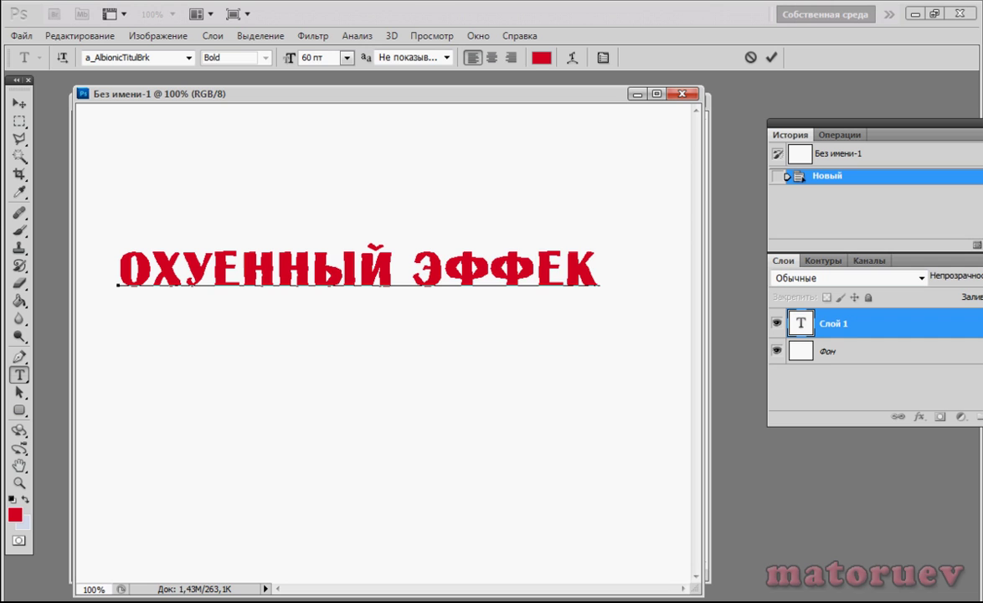
pyautogui.write('Т')
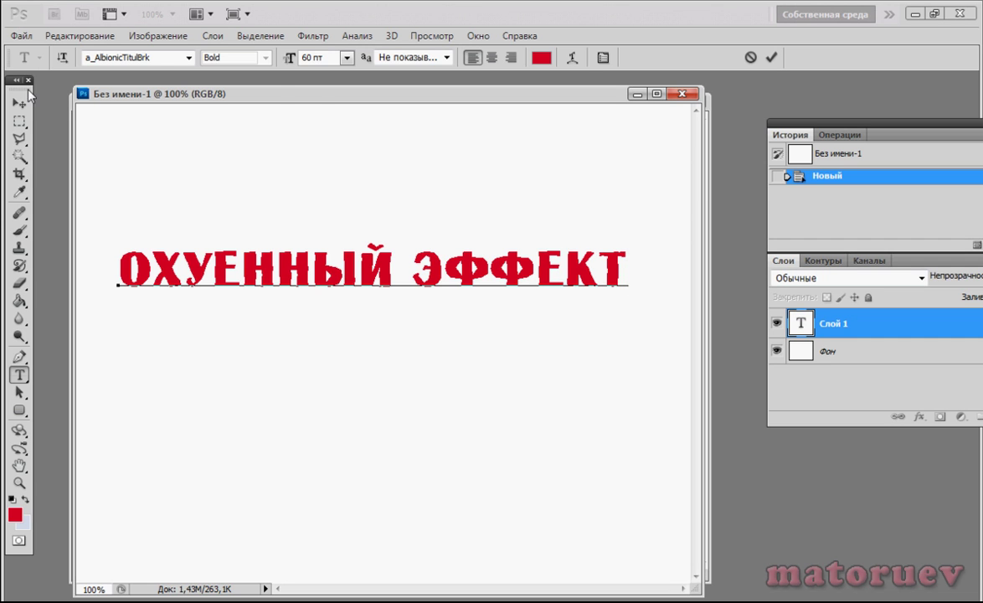
pyautogui.click(19, 105)
pyautogui.moveTo(243, 287); pyautogui.dragTo(259, 290)
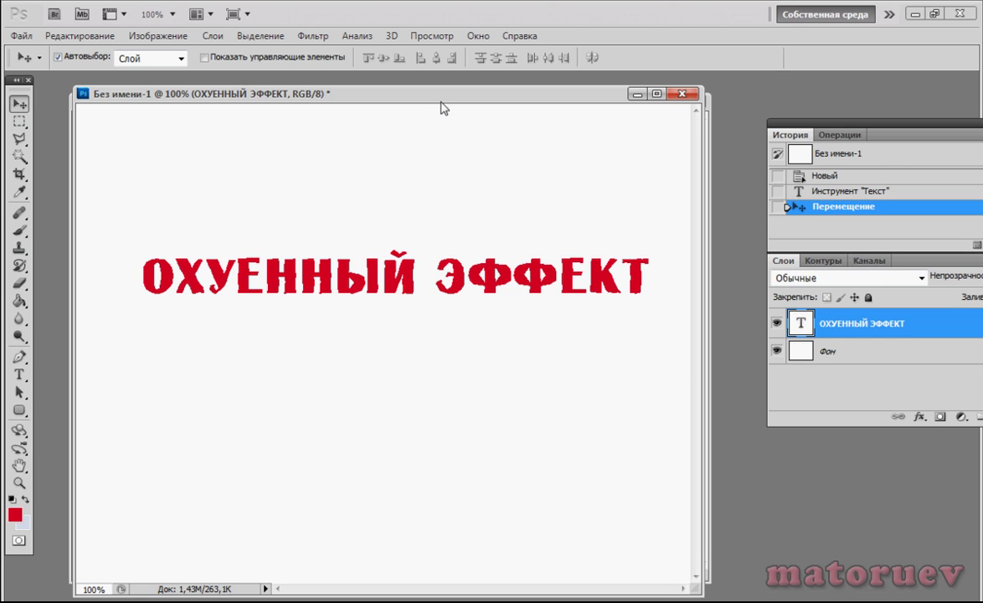
# Step: Add a greyish-pink Solid Color fill above Фон, then bring up the nasa-space-photos-amazing_073.JPG galaxy photo
pyautogui.click(800, 353)
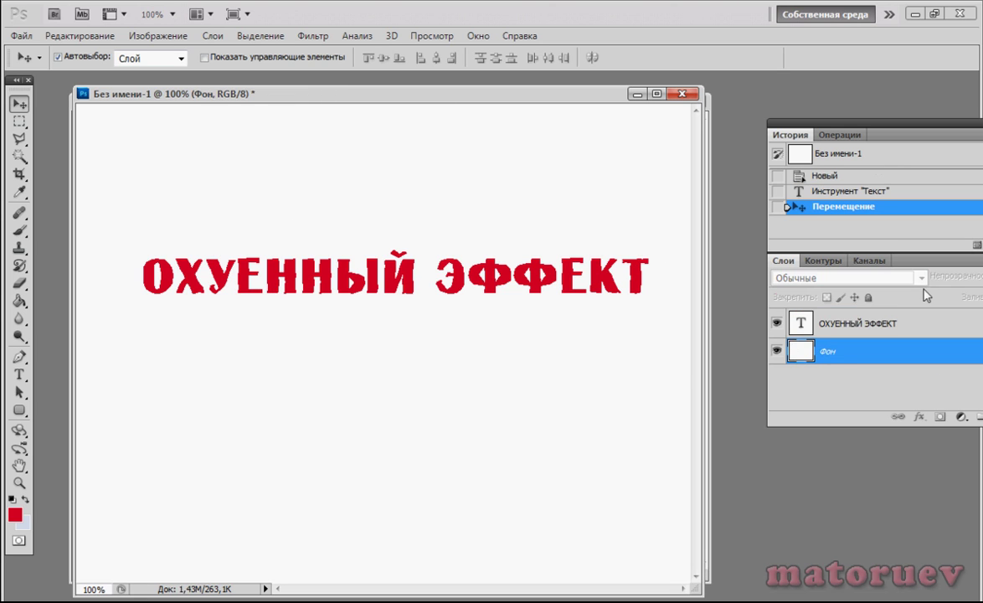
pyautogui.moveTo(866, 135); pyautogui.dragTo(749, 136)
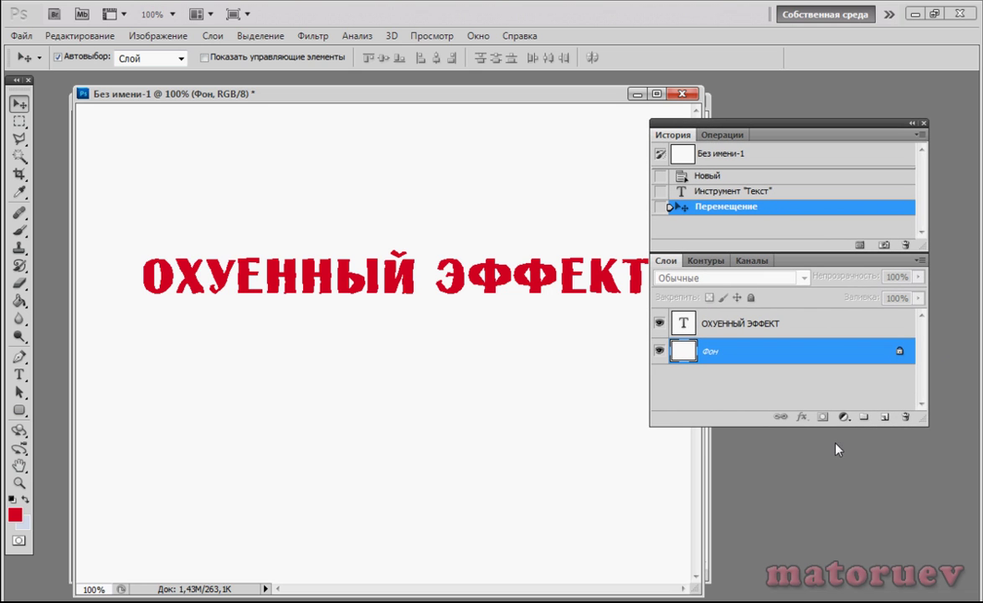
pyautogui.click(844, 416)
pyautogui.click(758, 398)
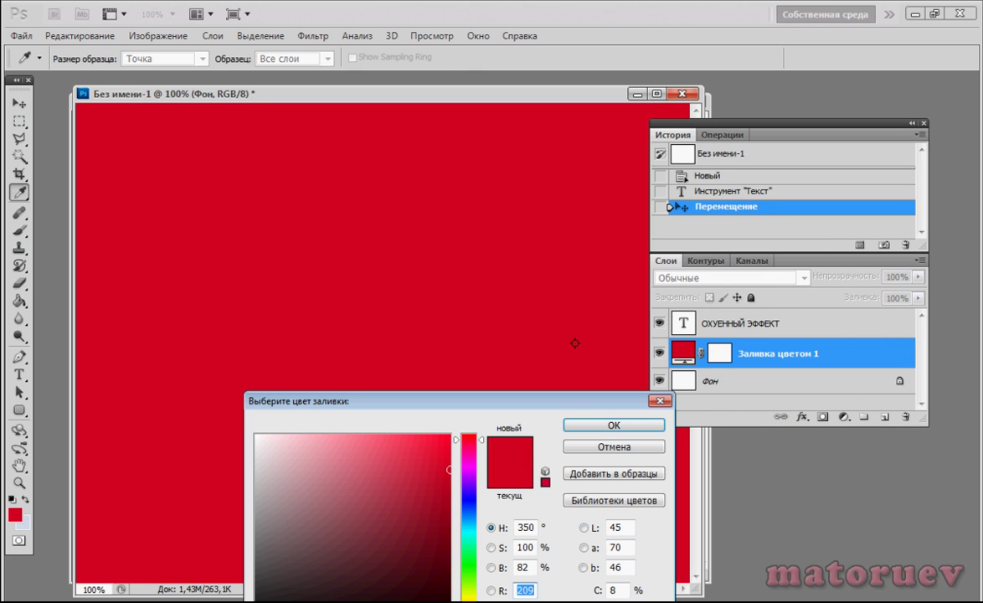
pyautogui.click(277, 492)
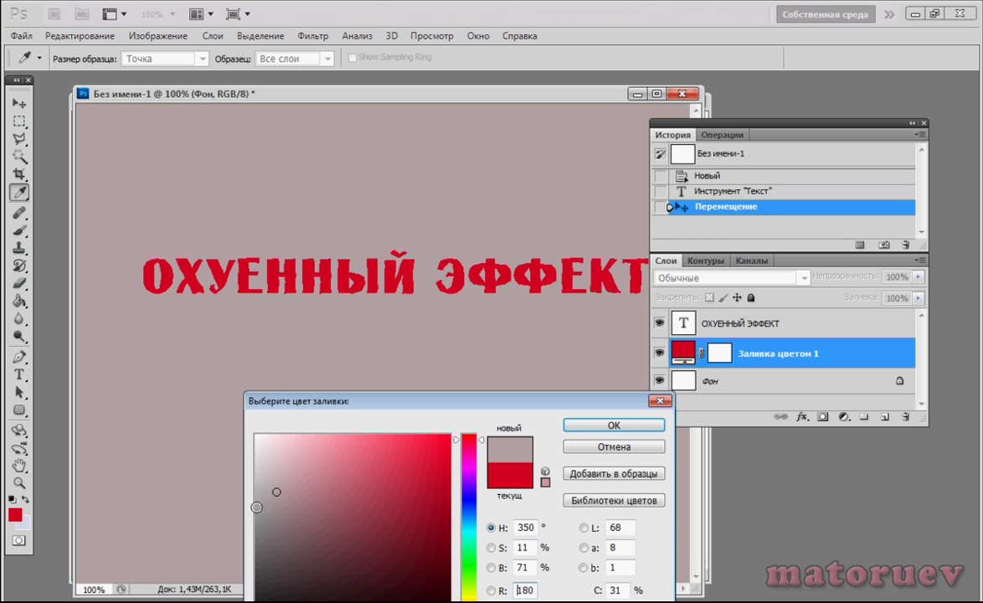
pyautogui.moveTo(256, 514)
pyautogui.mouseDown()
pyautogui.moveTo(263, 474)
pyautogui.moveTo(270, 510)
pyautogui.mouseUp()
pyautogui.click(267, 488)
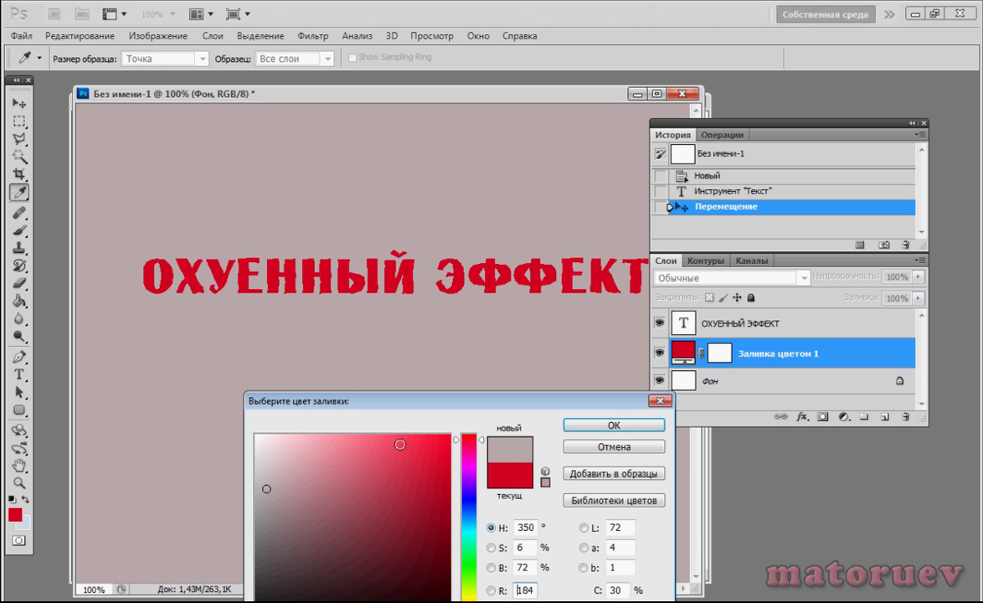
pyautogui.click(603, 428)
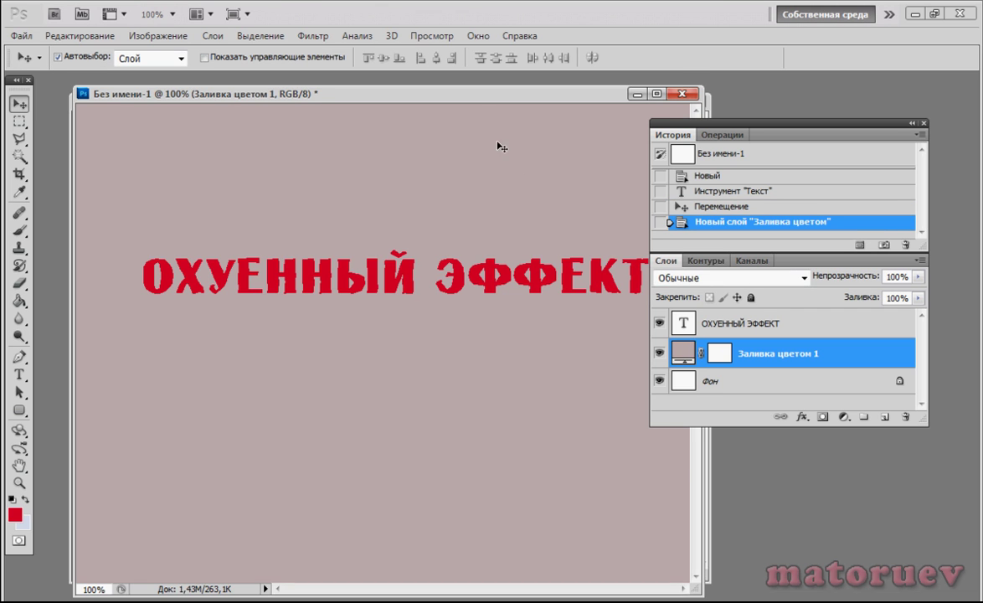
pyautogui.moveTo(781, 128); pyautogui.dragTo(844, 131)
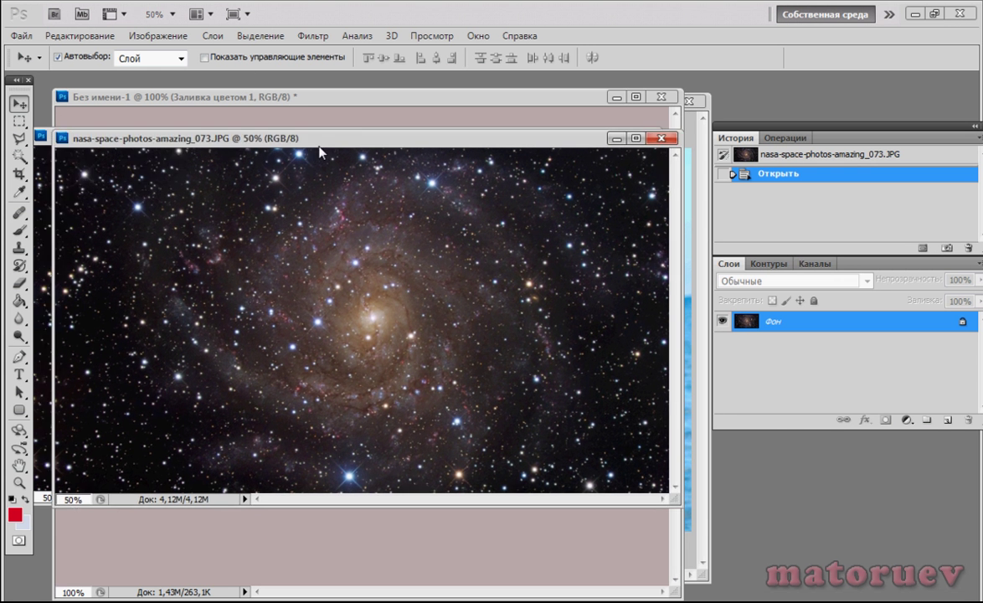
pyautogui.moveTo(272, 134)
pyautogui.mouseDown()
pyautogui.moveTo(524, 339)
pyautogui.moveTo(416, 385)
pyautogui.mouseUp()
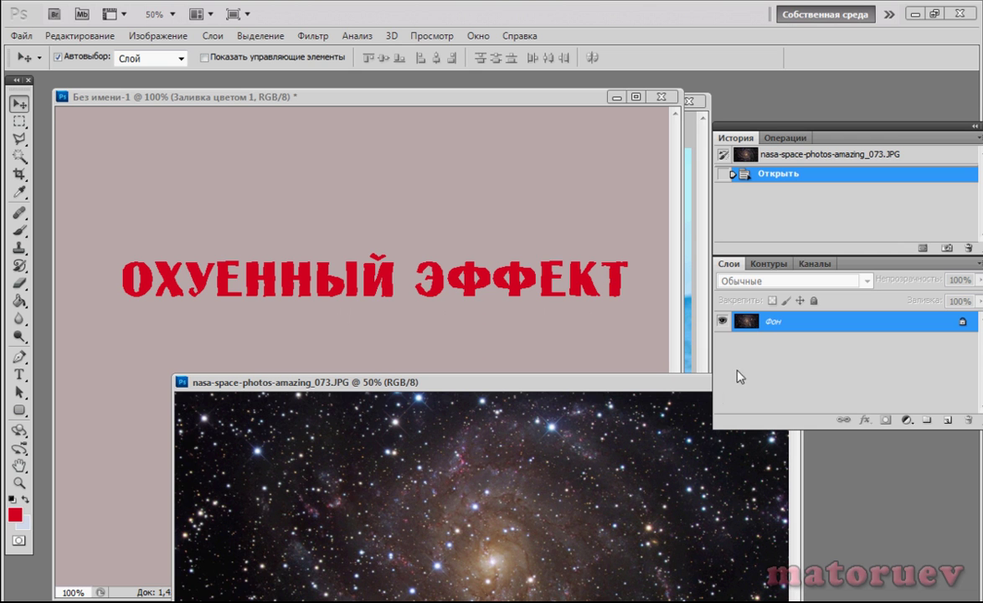
# Step: Drag the galaxy photo into the text document as a new layer and close the original photo
pyautogui.moveTo(372, 438); pyautogui.dragTo(340, 271)
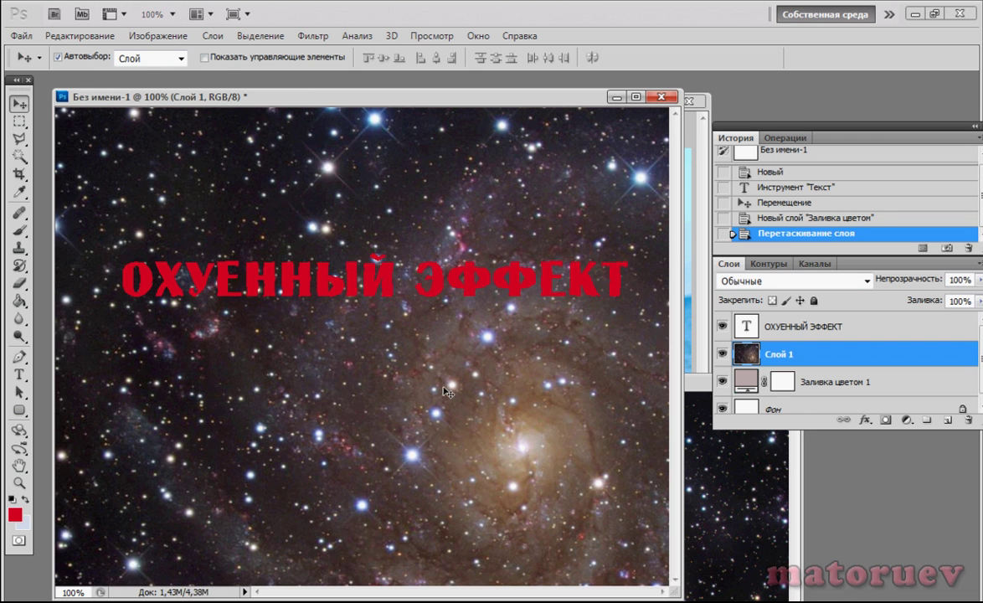
pyautogui.moveTo(484, 386); pyautogui.dragTo(474, 385)
pyautogui.click(756, 521)
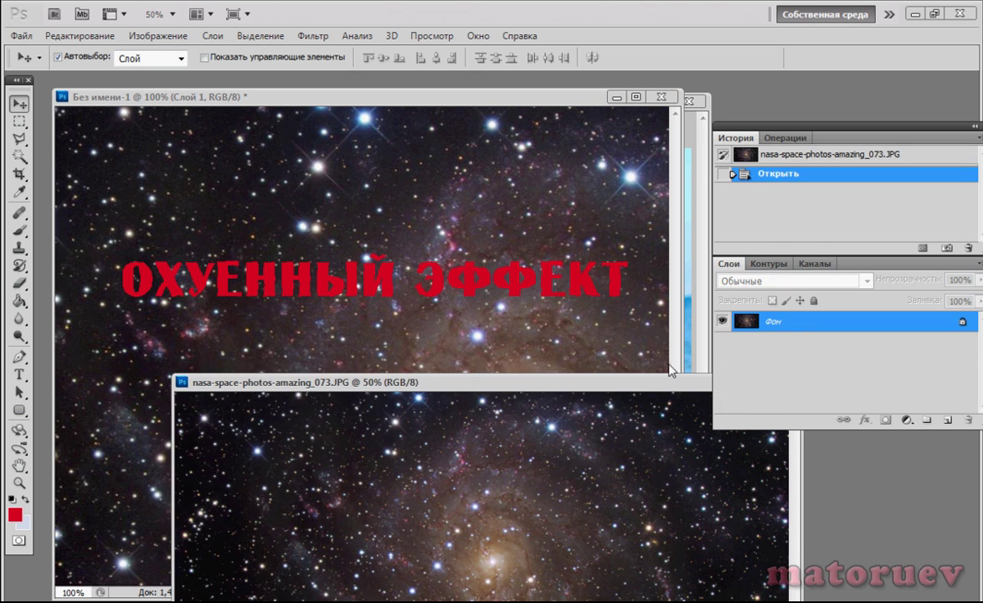
pyautogui.click(650, 372)
# Step: Position the galaxy layer over the canvas and stack Слой 1 above the text layer
pyautogui.moveTo(555, 373)
pyautogui.mouseDown()
pyautogui.moveTo(577, 381)
pyautogui.moveTo(553, 315)
pyautogui.mouseUp()
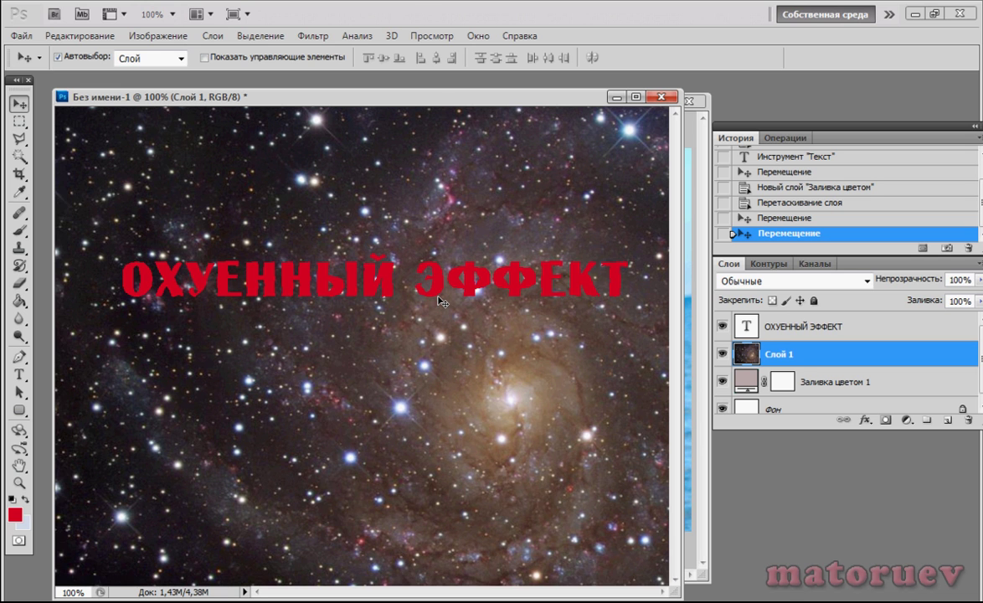
pyautogui.scroll(-1, 795, 351)
pyautogui.moveTo(523, 117)
pyautogui.mouseDown()
pyautogui.moveTo(527, 143)
pyautogui.moveTo(574, 172)
pyautogui.mouseUp()
pyautogui.scroll(1, 769, 352)
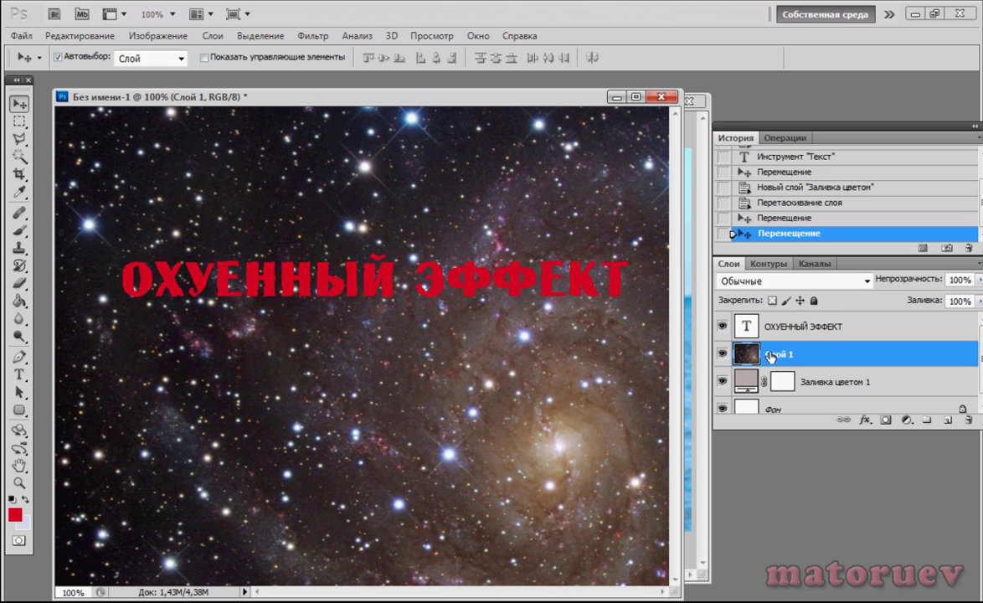
pyautogui.moveTo(752, 326); pyautogui.dragTo(753, 320)
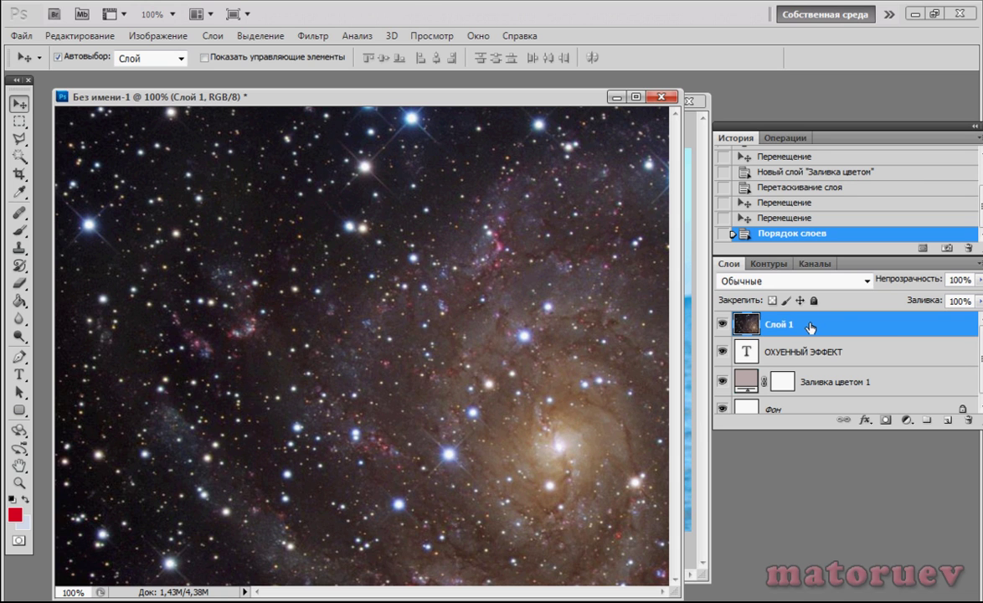
# Step: Alt-clip Слой 1 to the ОХУЕННЫЙ ЭФФЕКТ text and shift the galaxy texture within the letters
pyautogui.press('alt')
pyautogui.keyDown('alt'); pyautogui.click(810, 334); pyautogui.keyUp('alt')
pyautogui.moveTo(314, 312); pyautogui.dragTo(421, 307)
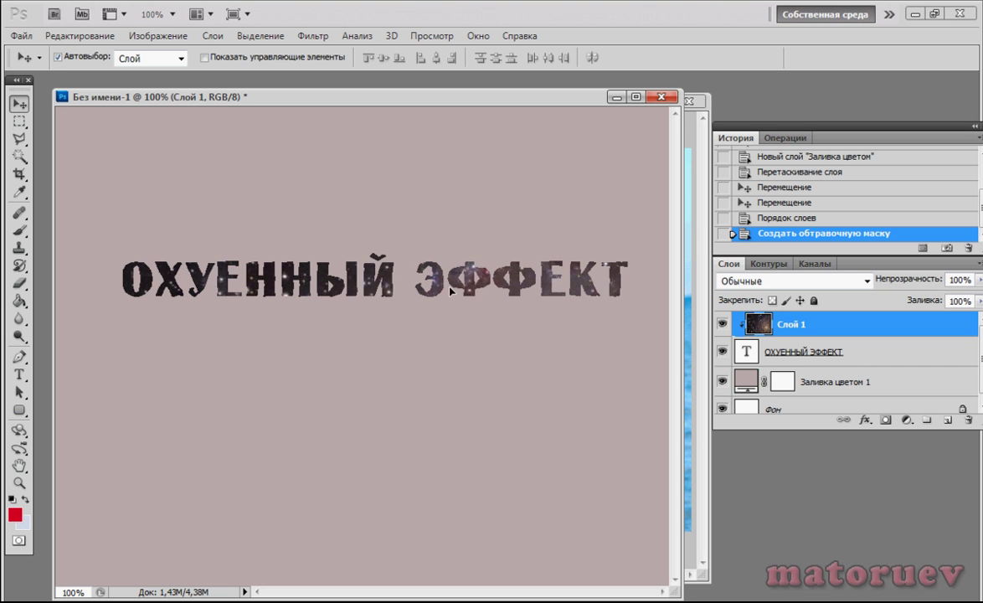
pyautogui.moveTo(420, 308)
pyautogui.mouseDown()
pyautogui.moveTo(431, 319)
pyautogui.moveTo(403, 596)
pyautogui.moveTo(411, 286)
pyautogui.mouseUp()
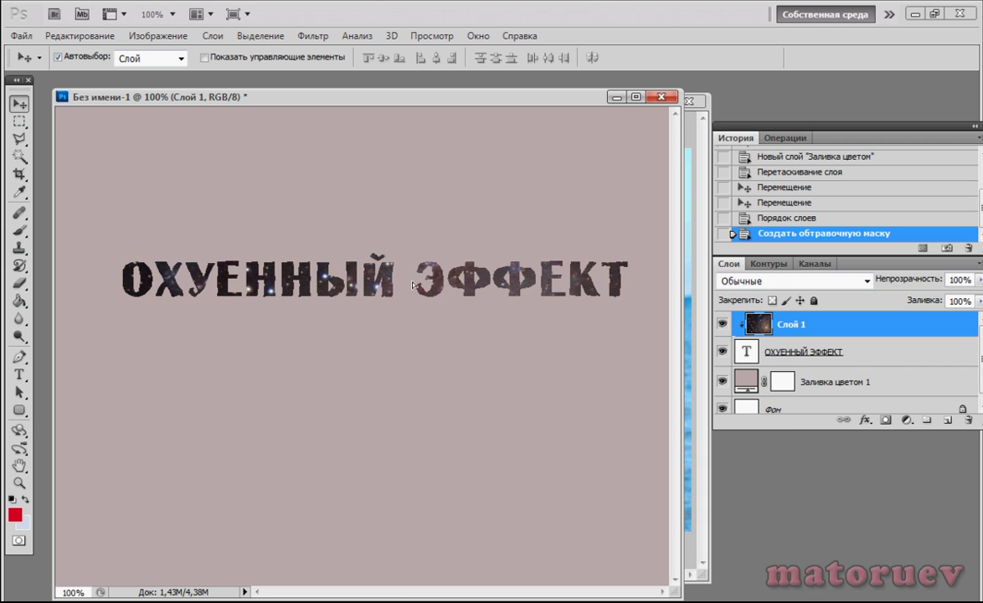
pyautogui.moveTo(411, 286); pyautogui.dragTo(413, 329)
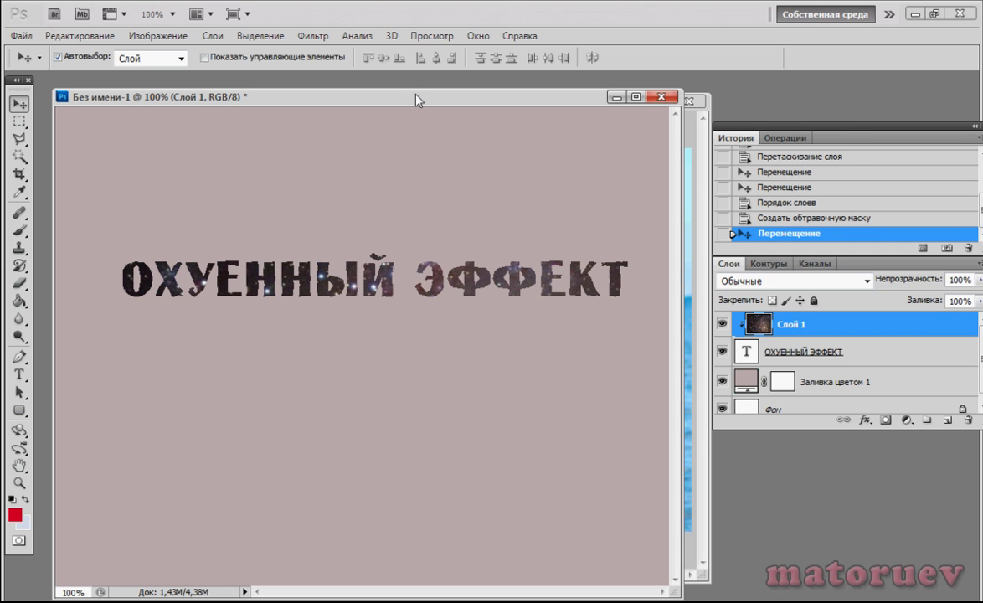
pyautogui.moveTo(416, 96); pyautogui.dragTo(422, 90)
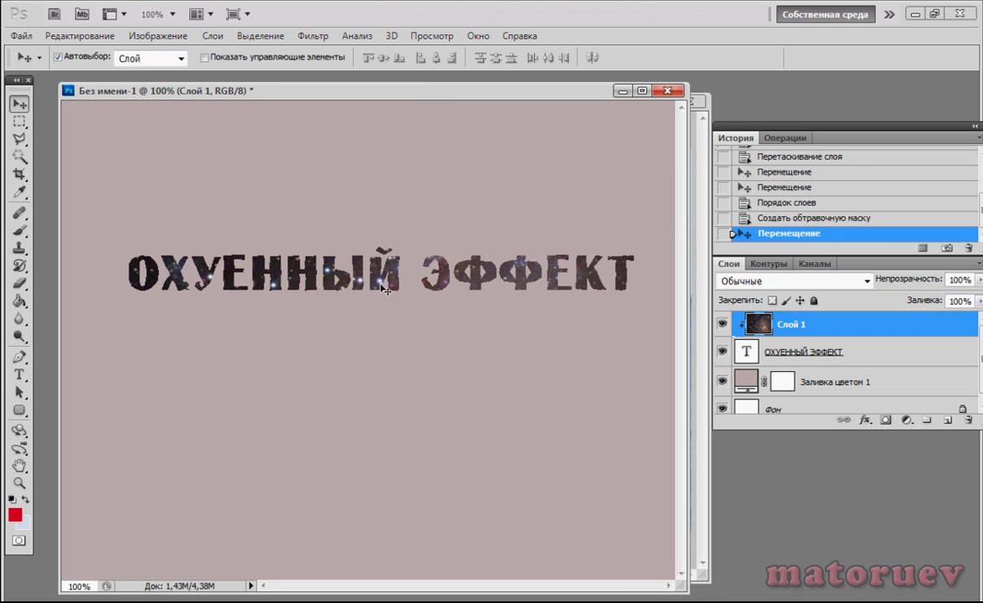